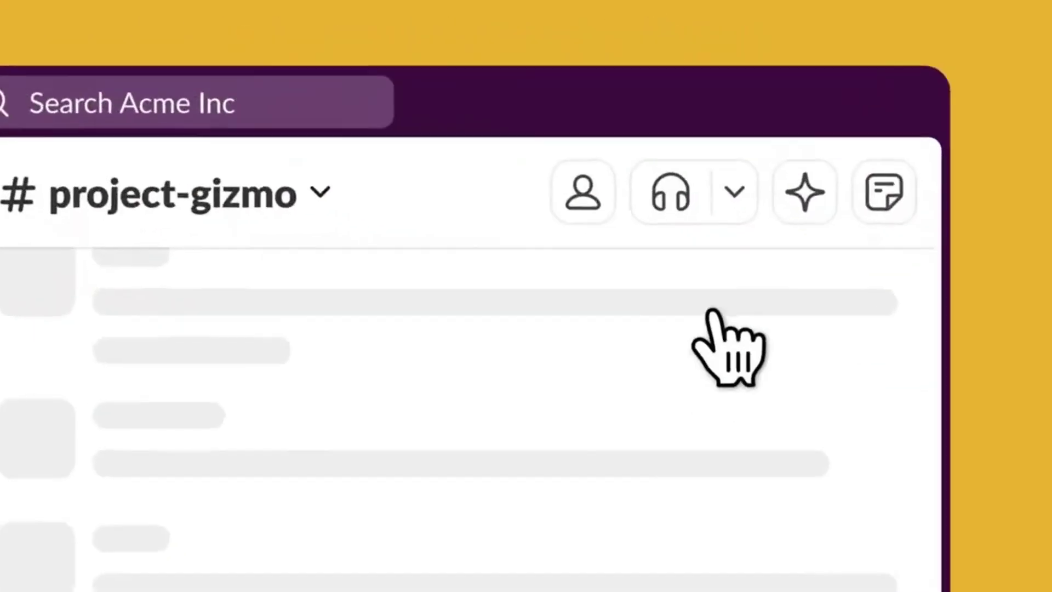
Step: Summarize project-gizmo's unread messages with Slack AI, then search for 'project gizmo'
{"action": "left_click", "coordinate": [803, 192]}
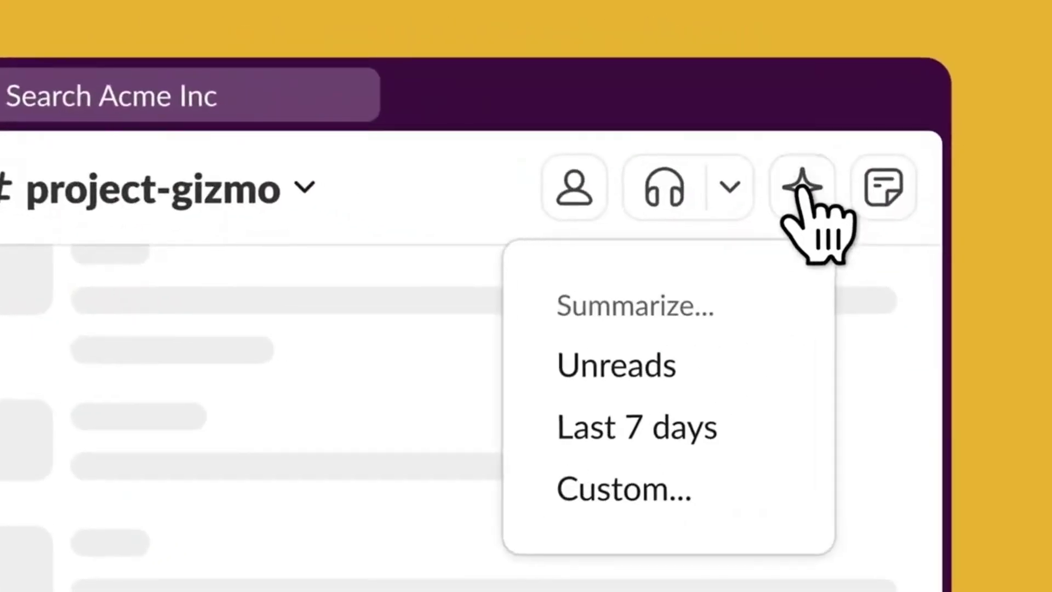
{"action": "left_click", "coordinate": [624, 366]}
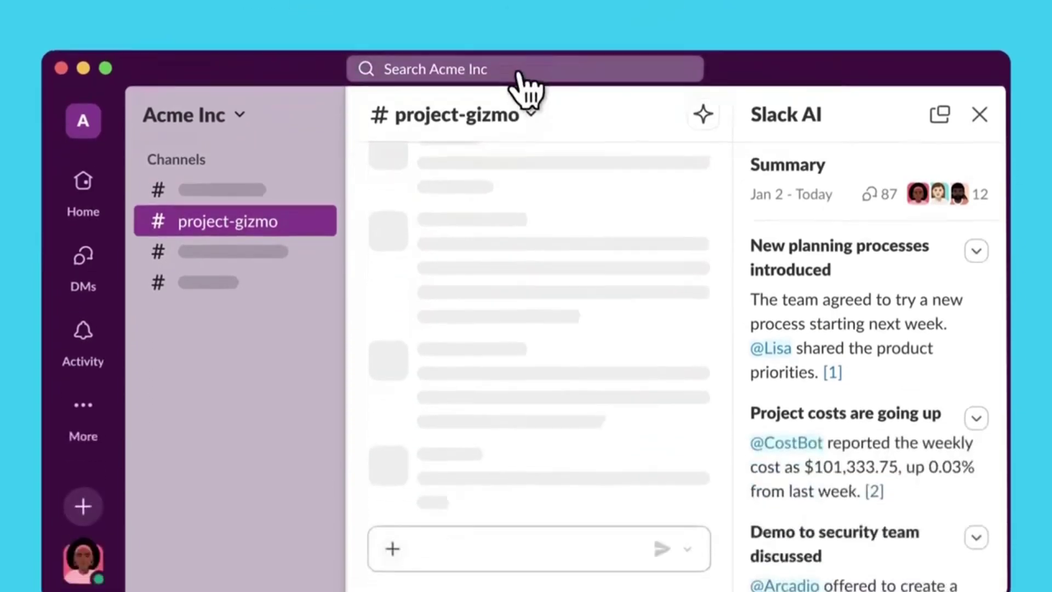
{"action": "left_click", "coordinate": [518, 237]}
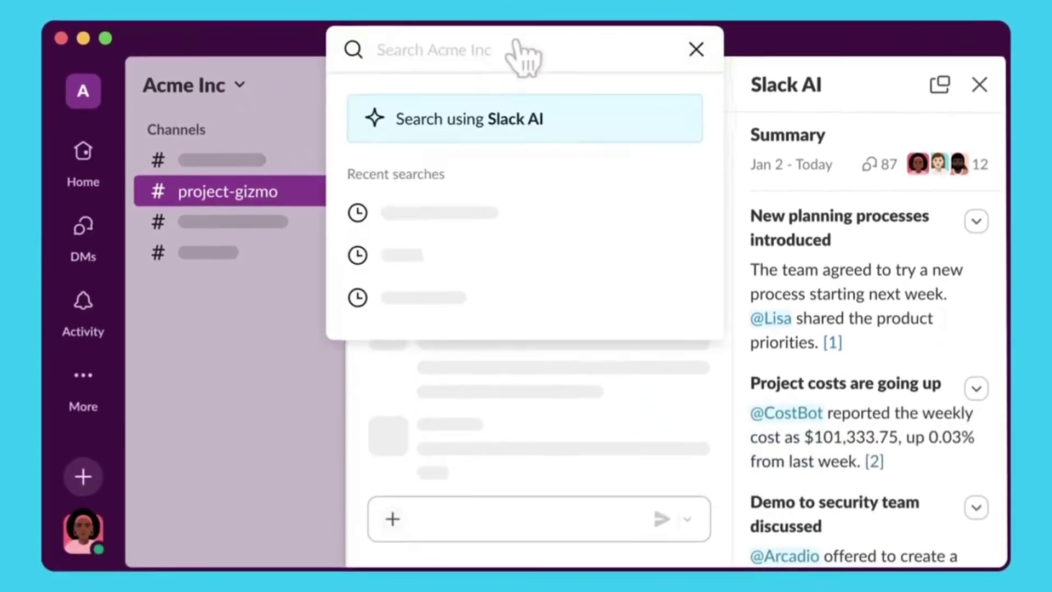
{"action": "type", "text": "project gizmo"}
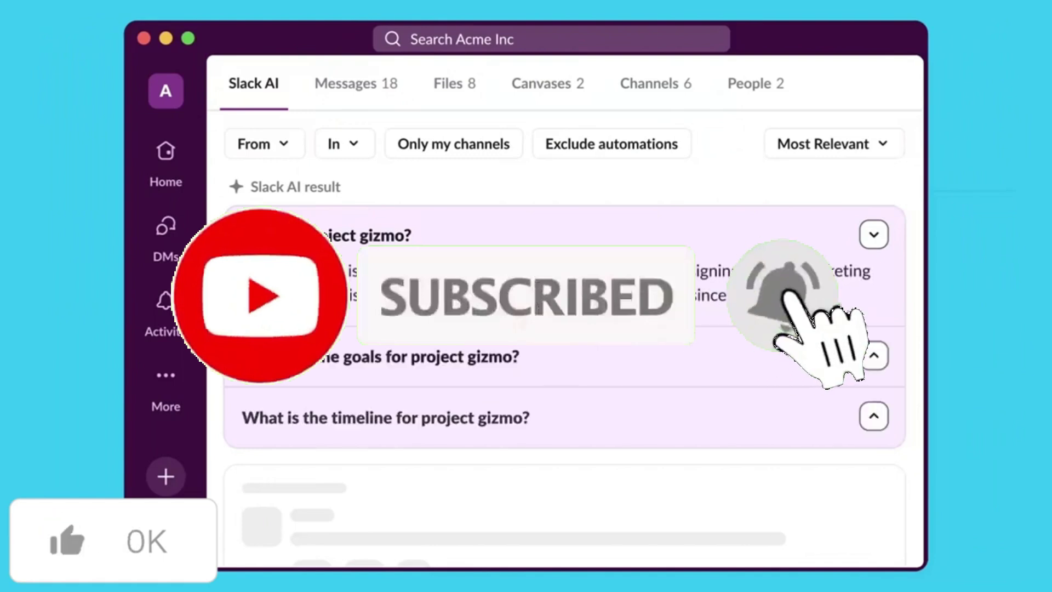
Step: Ask Slack AI 'Who are the experts on project gizmo?'
{"action": "left_click", "coordinate": [603, 44]}
{"action": "type", "text": "Who are the experts on proj"}
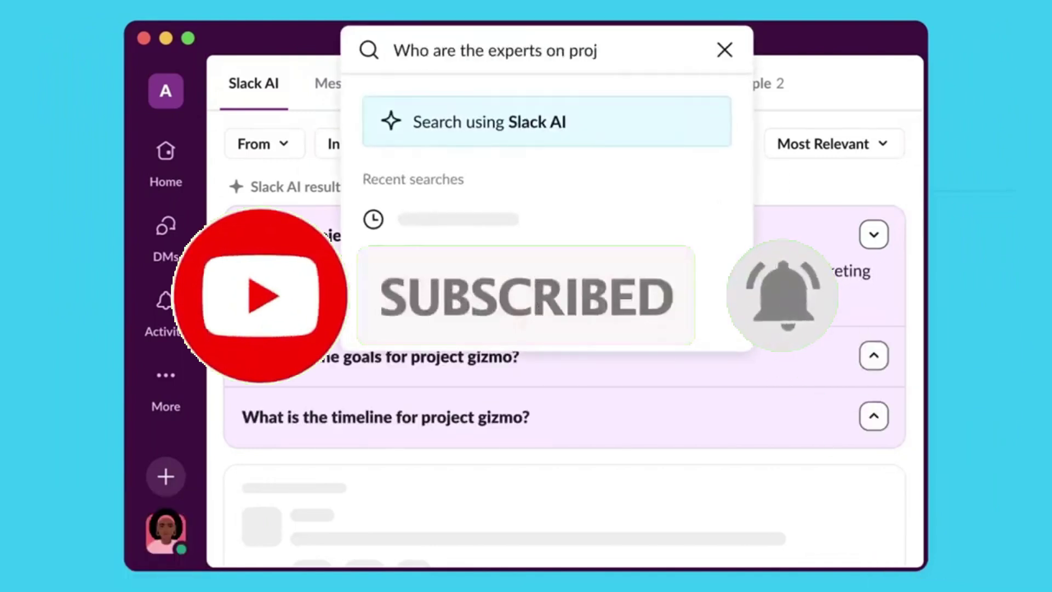
{"action": "type", "text": "ect gizmo?"}
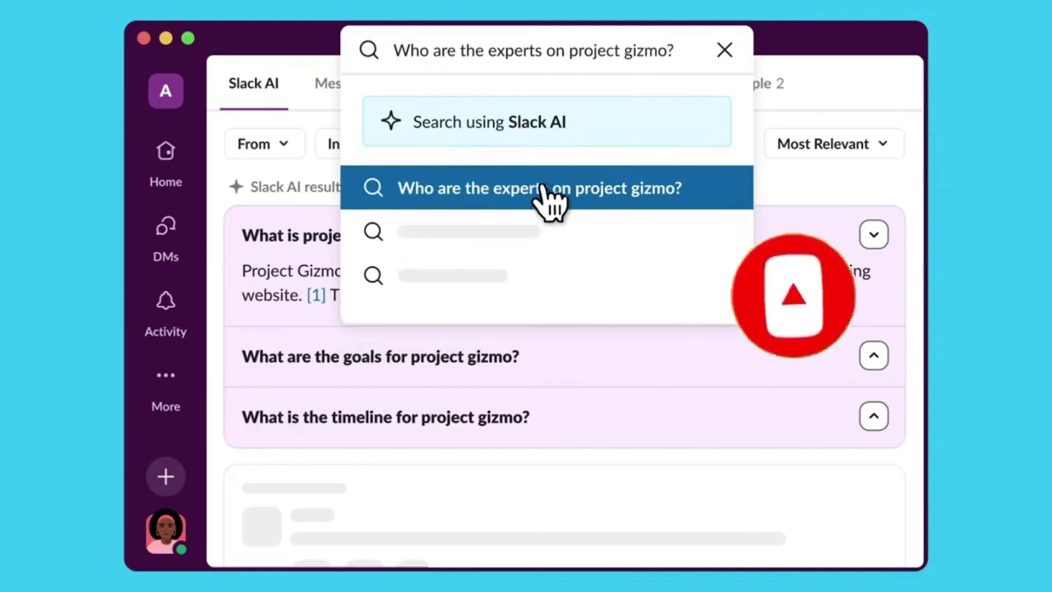
{"action": "left_click", "coordinate": [543, 189]}
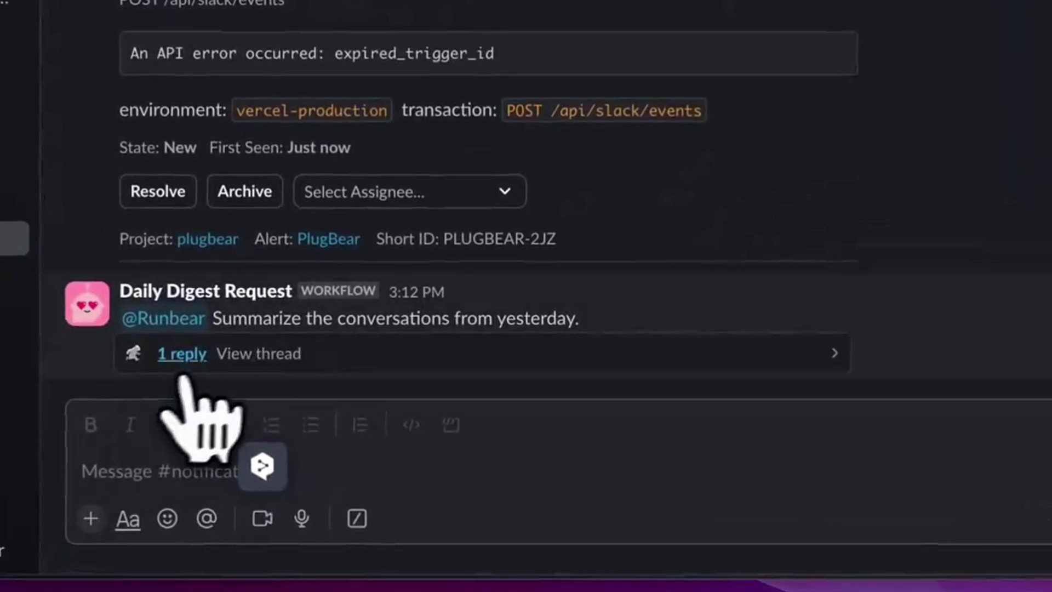
Step: Reply 'Tell me more about the OpenAI incidents' in the Daily Digest Request thread
{"action": "left_click", "coordinate": [182, 356]}
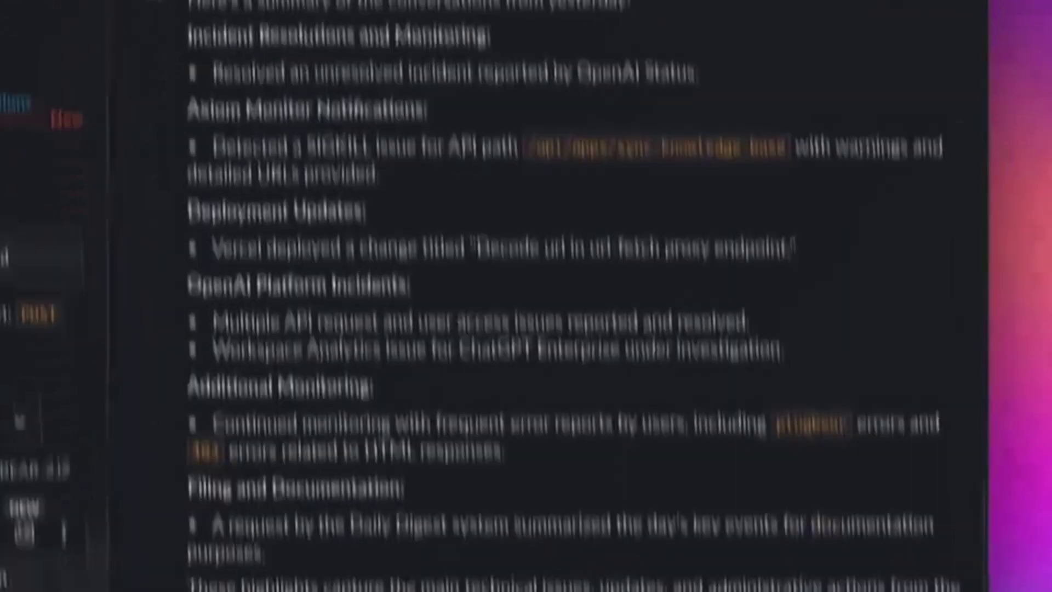
{"action": "type", "text": "Tell me more"}
{"action": "left_click", "coordinate": [298, 322]}
{"action": "type", "text": "about the OpenAI"}
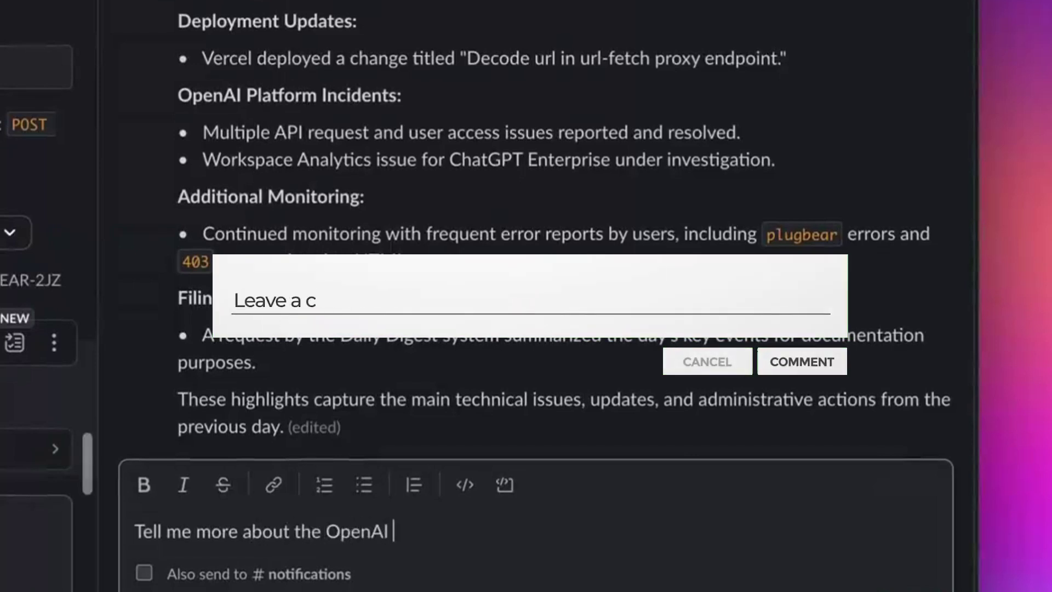
{"action": "type", "text": " incidents"}
{"action": "key", "text": "Return"}
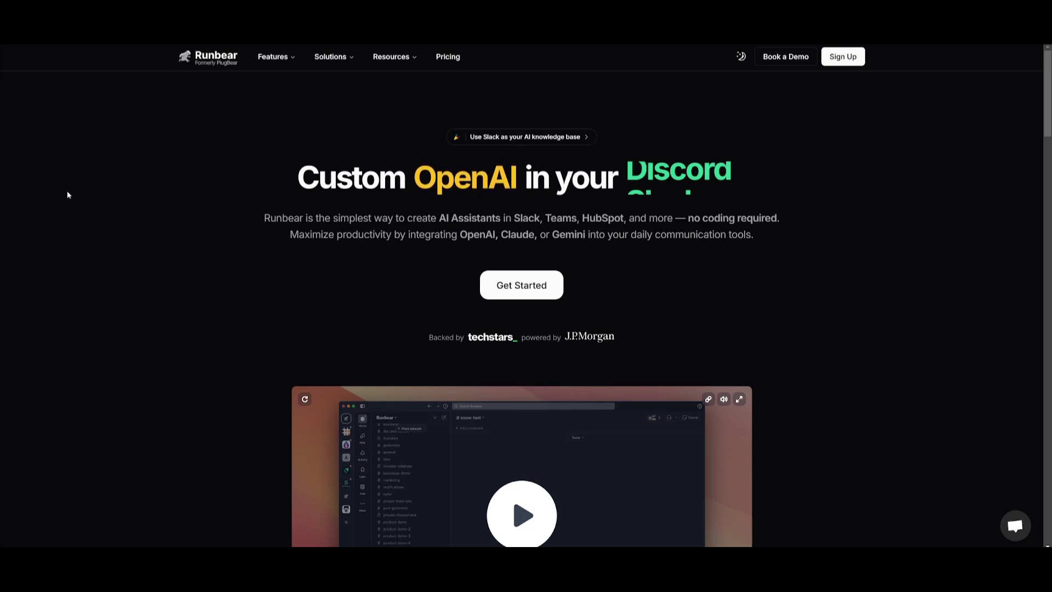
{"action": "scroll", "coordinate": [68, 195], "scroll_direction": "down", "scroll_amount": 1}
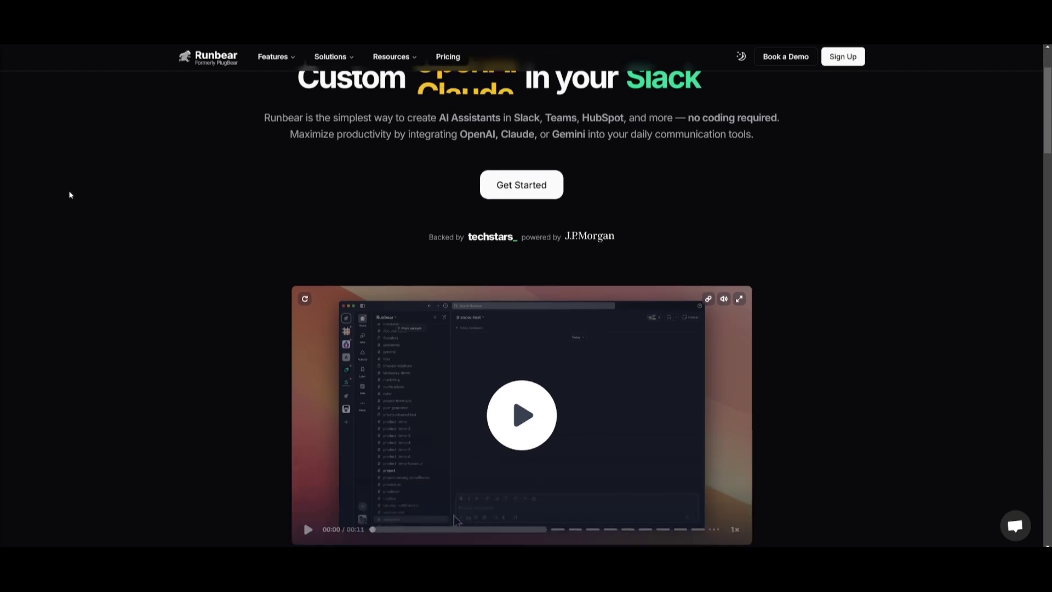
{"action": "scroll", "coordinate": [70, 195], "scroll_direction": "down", "scroll_amount": 2}
{"action": "scroll", "coordinate": [70, 195], "scroll_direction": "down", "scroll_amount": 1}
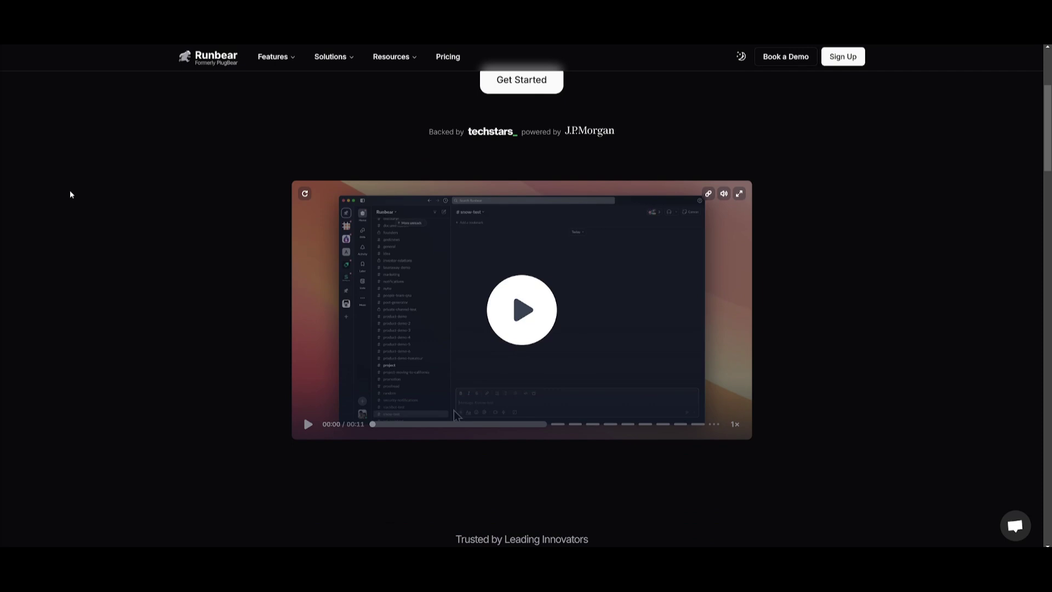
{"action": "scroll", "coordinate": [73, 199], "scroll_direction": "down", "scroll_amount": 2}
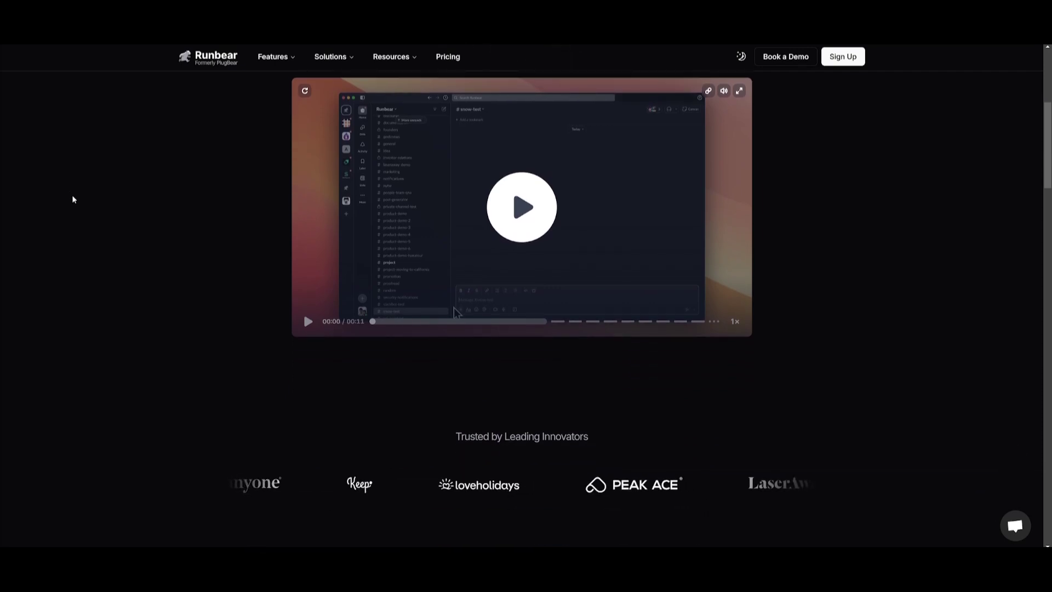
{"action": "mouse_move", "coordinate": [290, 58]}
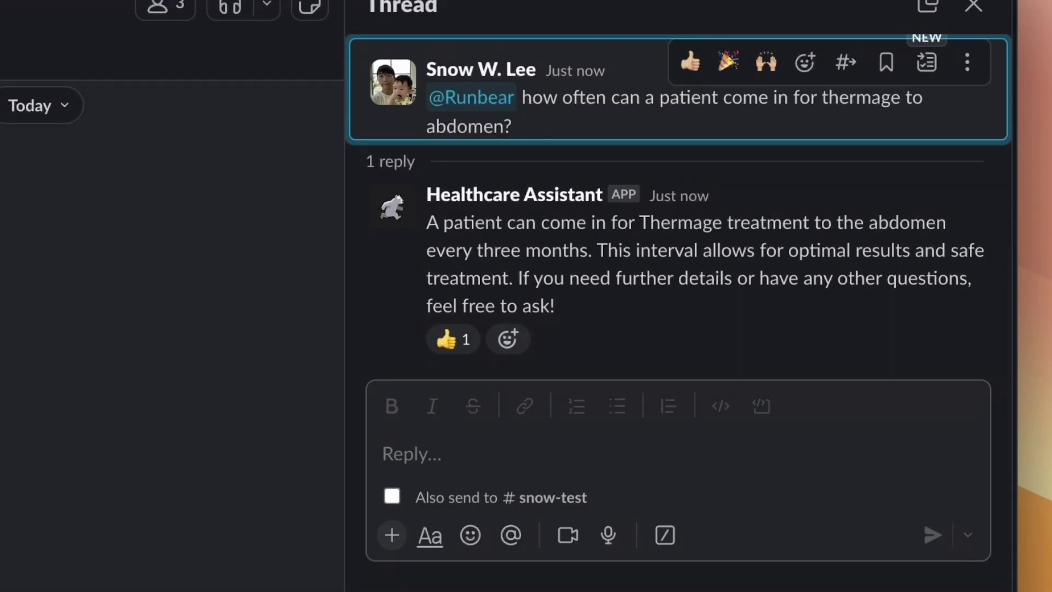
{"action": "left_click", "coordinate": [483, 441]}
{"action": "type", "text": "Tha"}
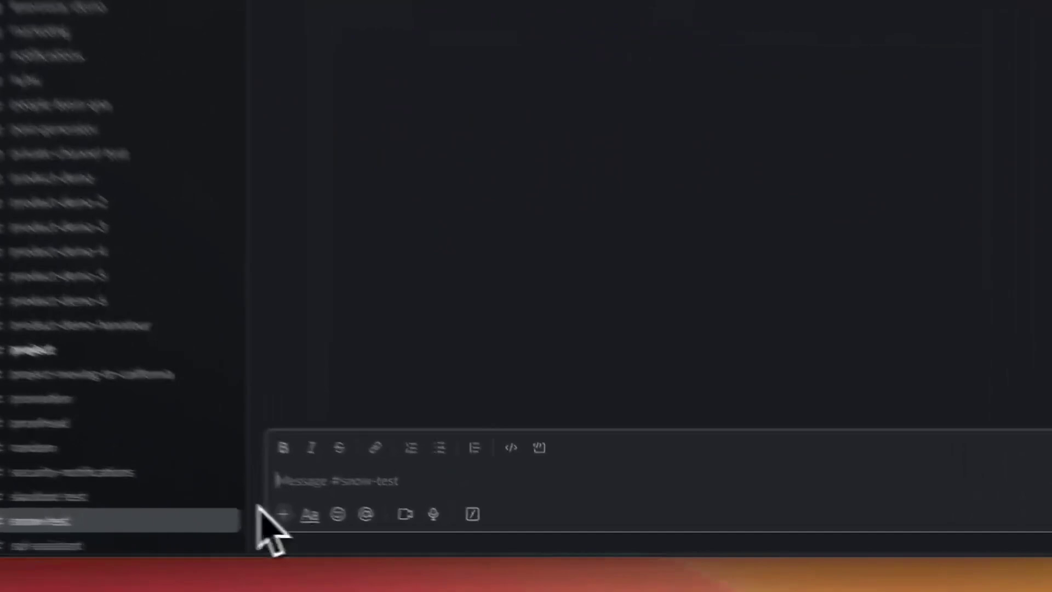
{"action": "type", "text": "@run"}
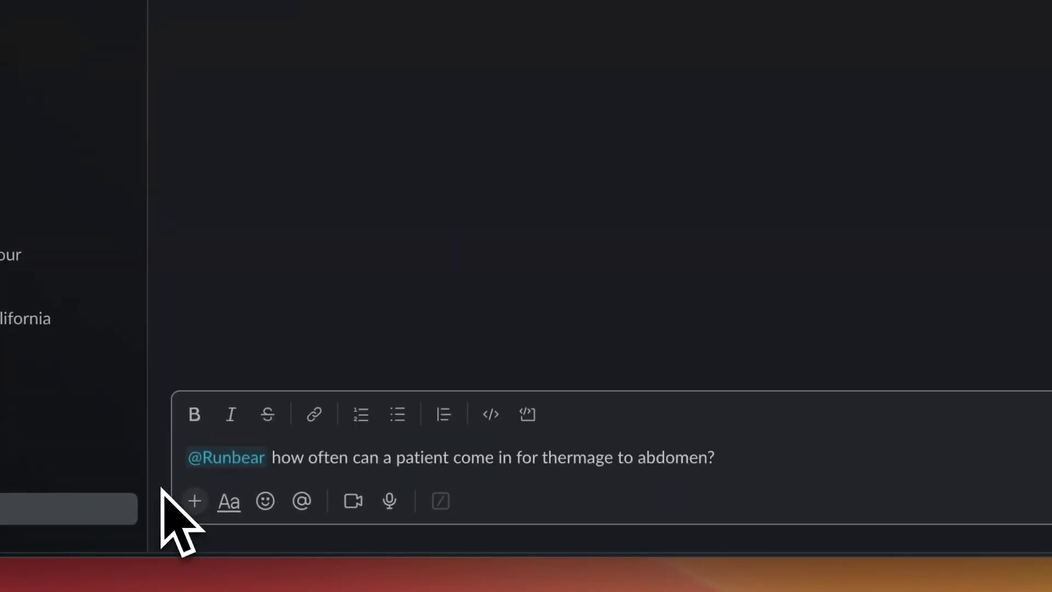
{"action": "key", "text": "Return"}
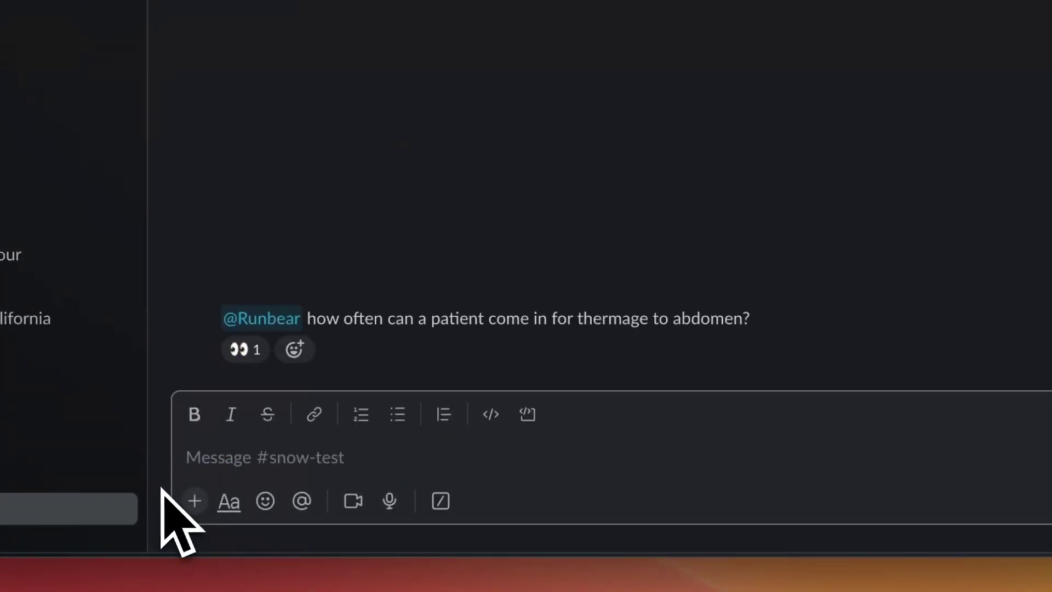
Step: Open the thread with Runbear's answer and start a reply beginning 'Thank'
{"action": "left_click", "coordinate": [379, 350]}
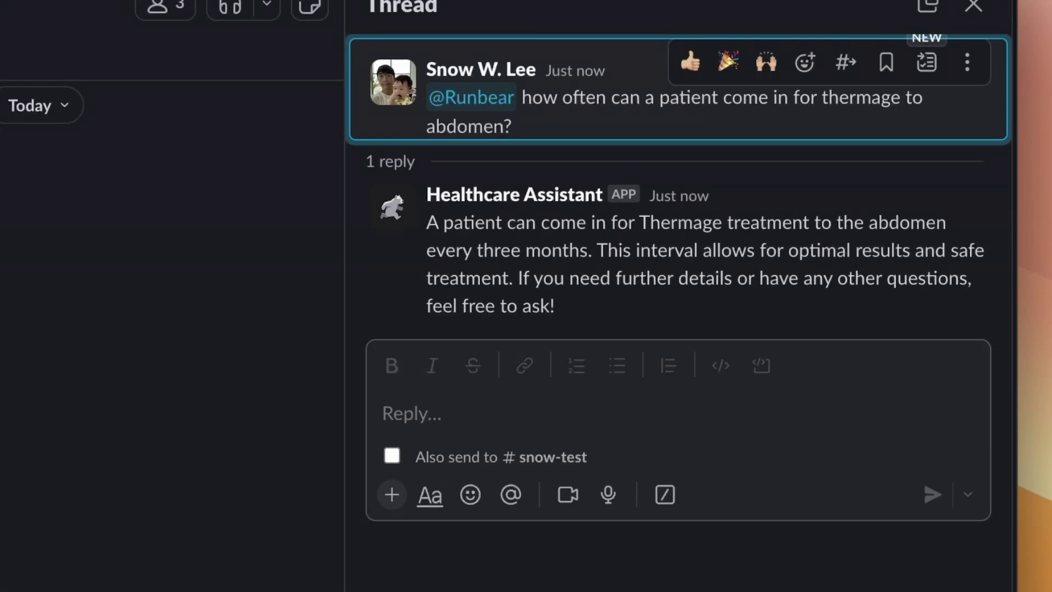
{"action": "left_click", "coordinate": [482, 444]}
{"action": "type", "text": "Thank"}
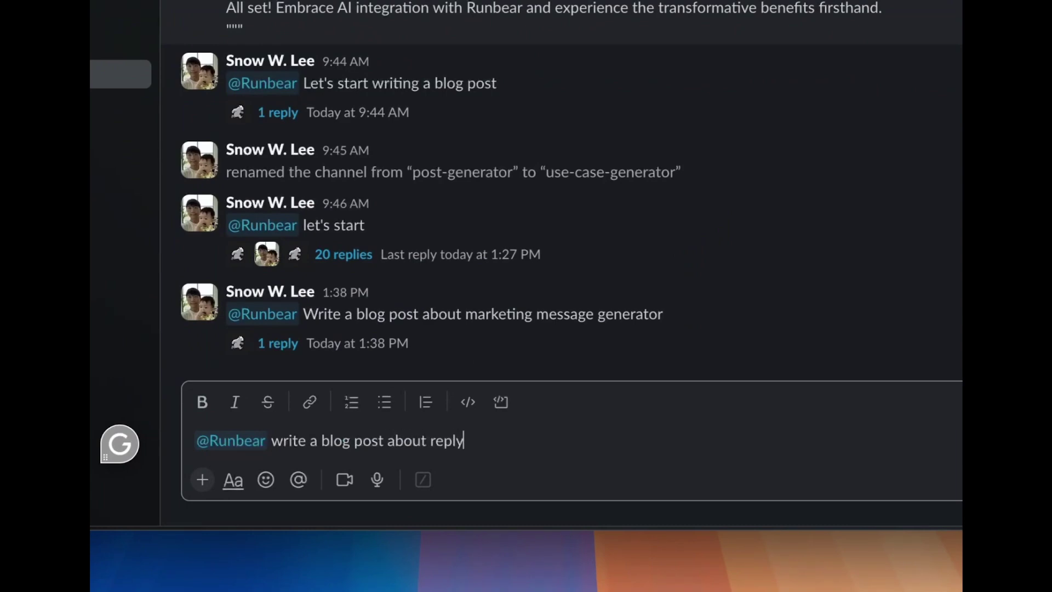
{"action": "type", "text": "or"}
{"action": "key", "text": "Return"}
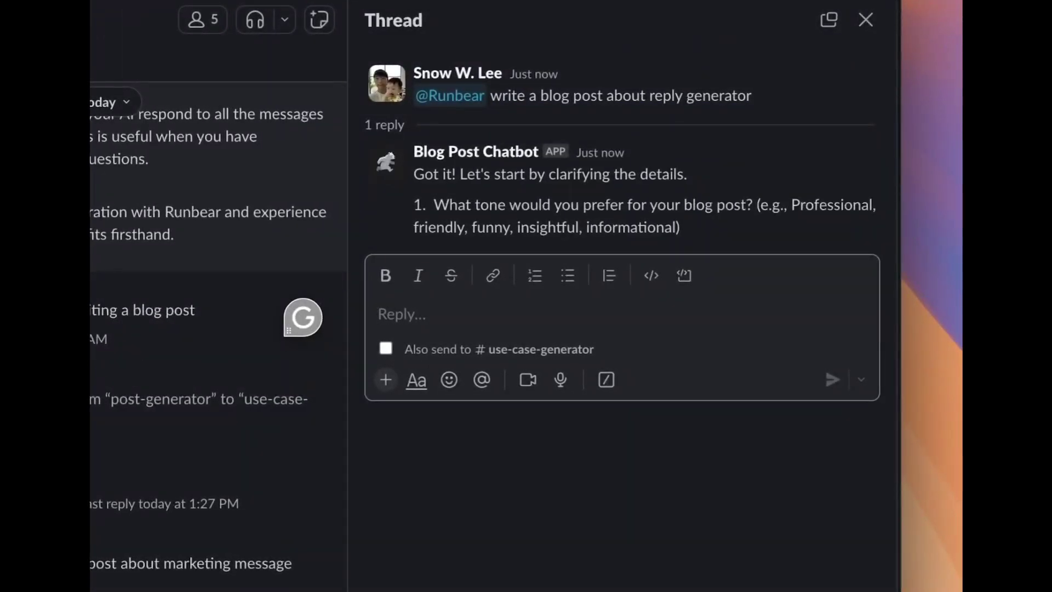
{"action": "type", "text": "informational"}
{"action": "key", "text": "Return"}
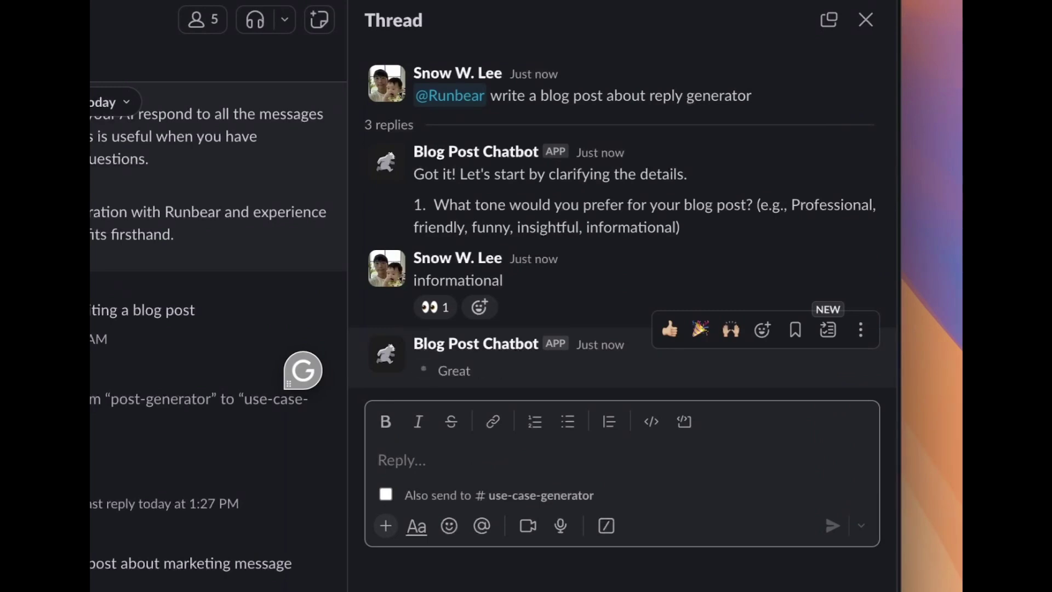
{"action": "type", "text": "short"}
{"action": "key", "text": "Return"}
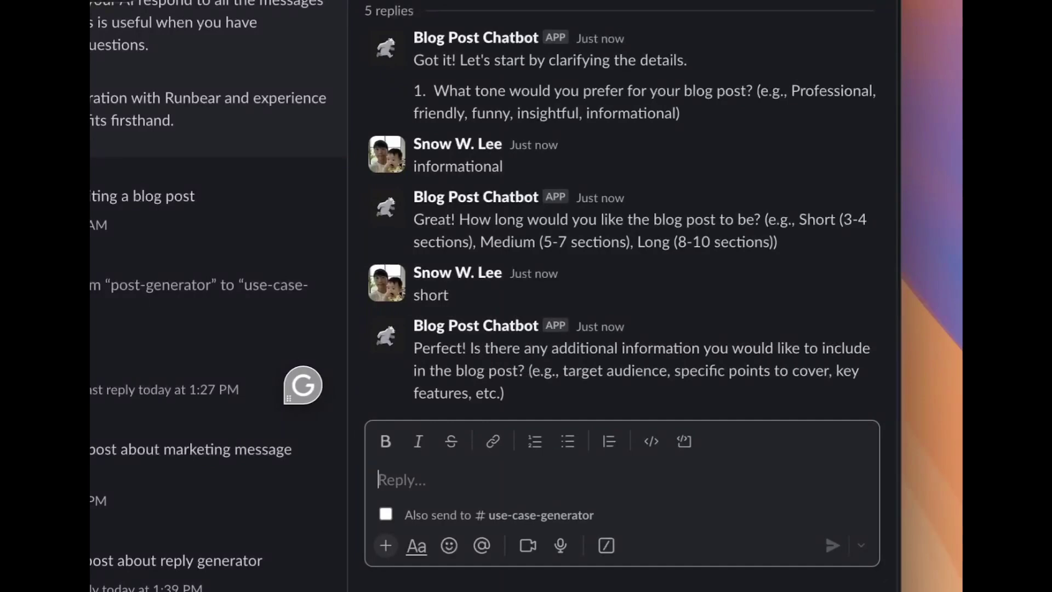
{"action": "type", "text": "You"}
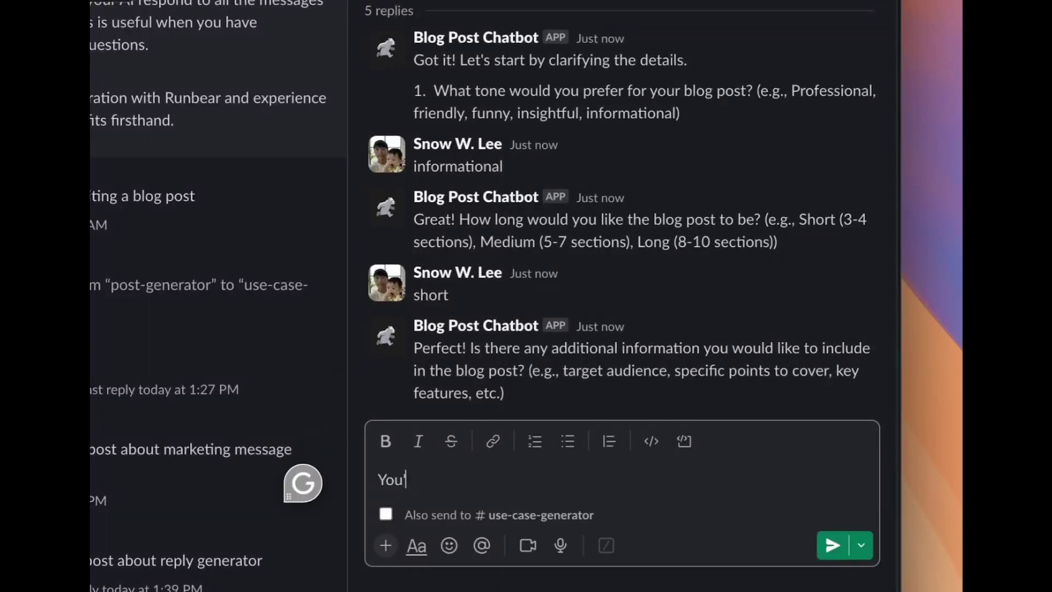
{"action": "type", "text": "'re going to use Runbear (https://runbear.io"}
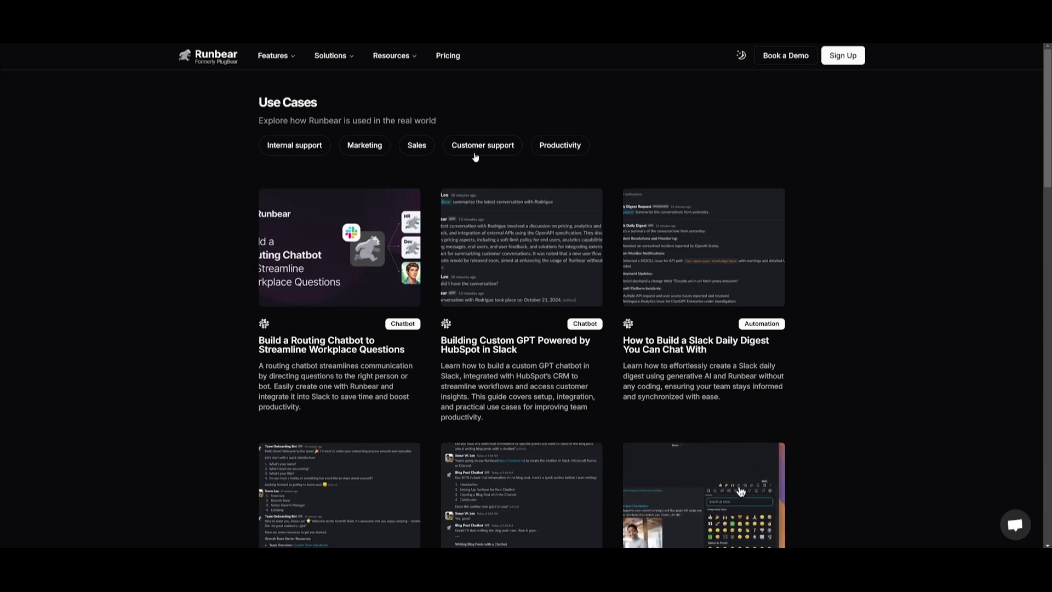
Step: Scroll down through the Use Cases page's chatbot and Slack daily digest guides
{"action": "scroll", "coordinate": [495, 149], "scroll_direction": "down", "scroll_amount": 1}
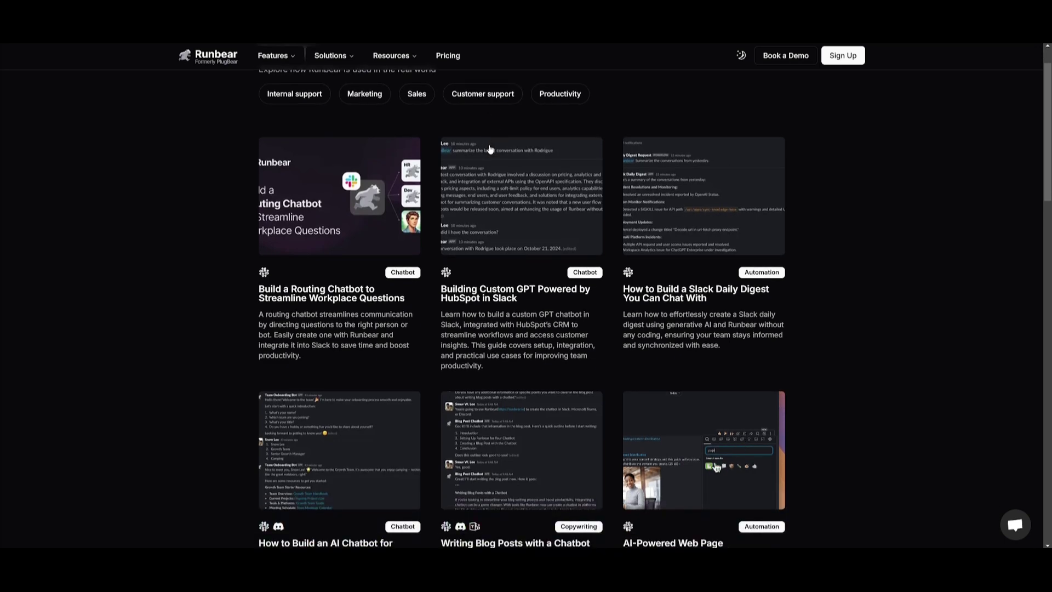
{"action": "scroll", "coordinate": [461, 134], "scroll_direction": "down", "scroll_amount": 1}
{"action": "scroll", "coordinate": [416, 142], "scroll_direction": "down", "scroll_amount": 7}
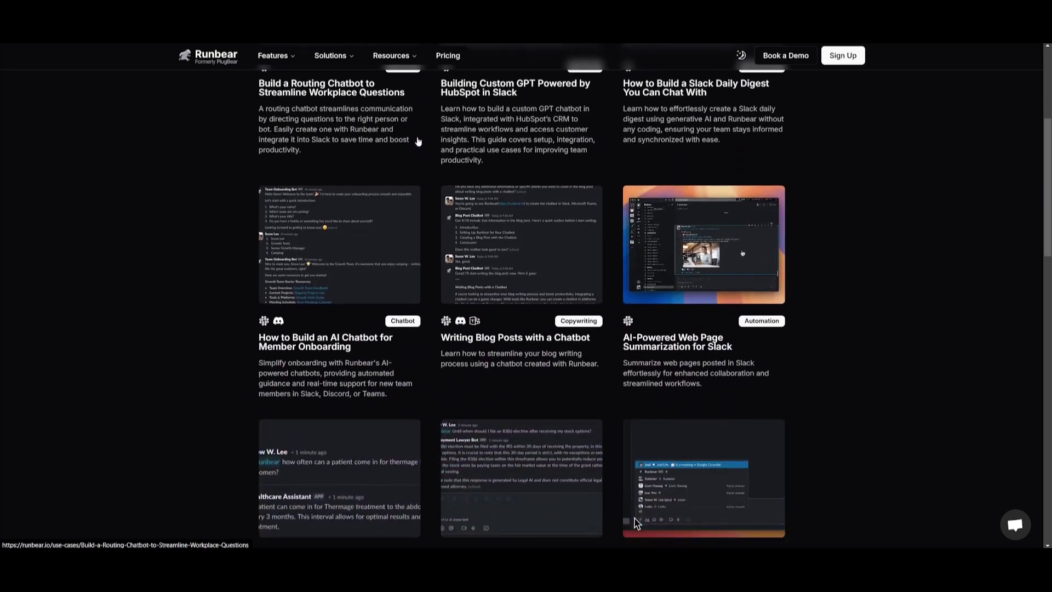
{"action": "scroll", "coordinate": [413, 146], "scroll_direction": "down", "scroll_amount": 3}
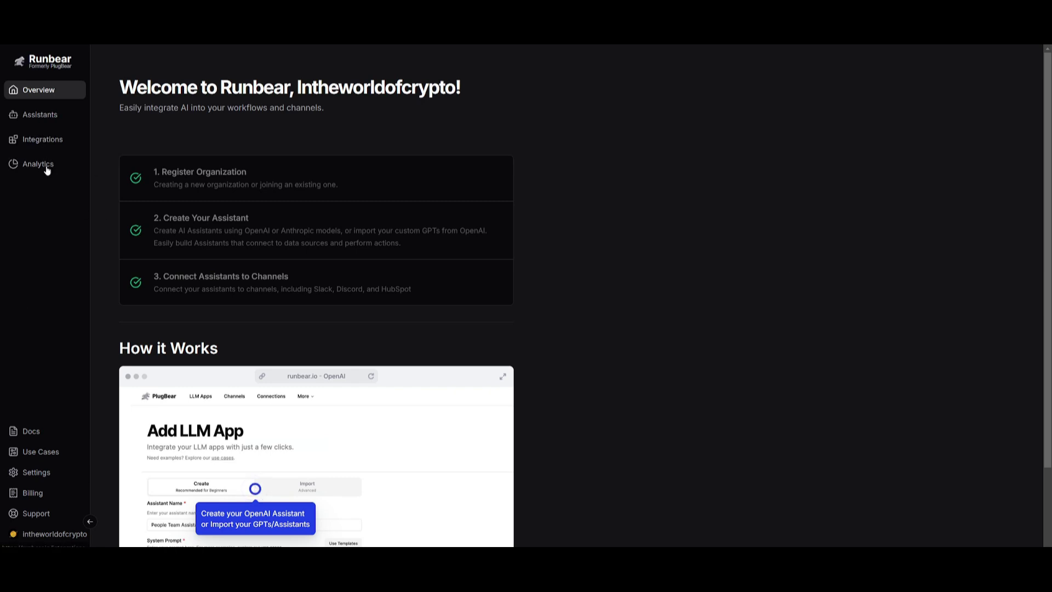
Step: Browse the Assistants list and the Integrations page, then return to Assistants
{"action": "left_click", "coordinate": [24, 115]}
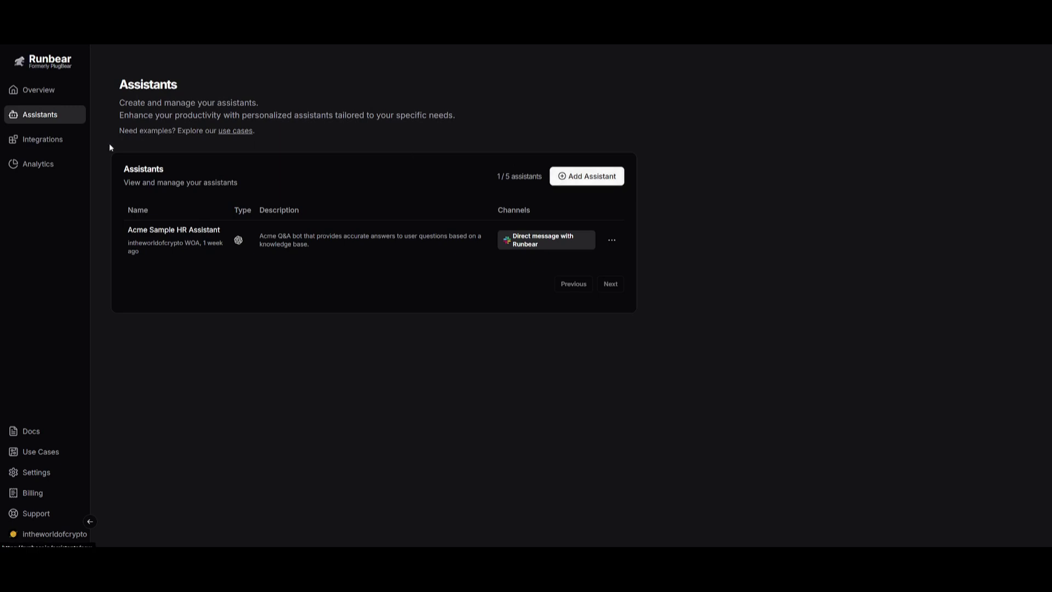
{"action": "left_click", "coordinate": [57, 144]}
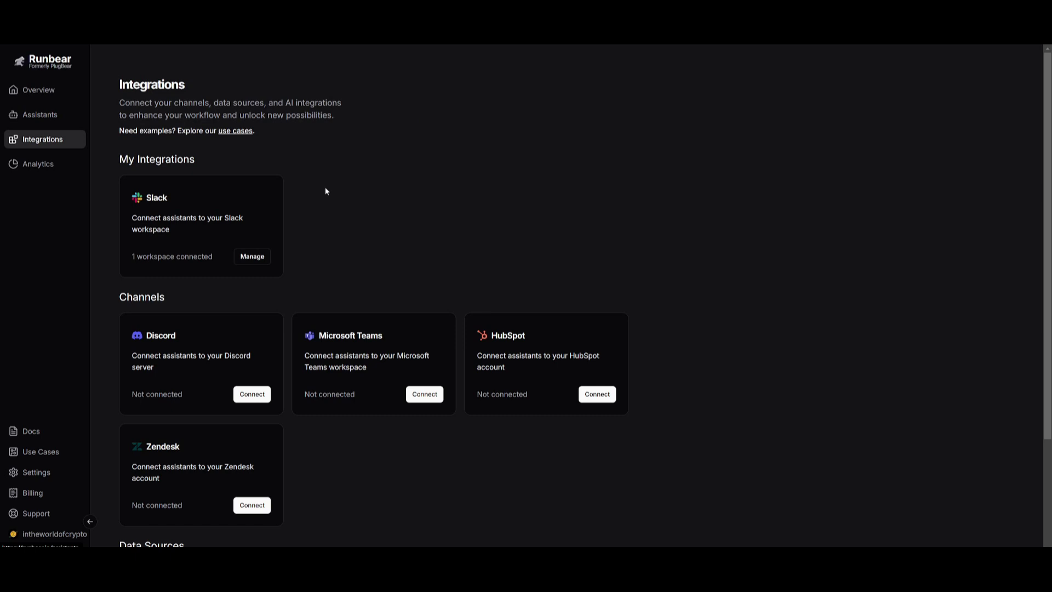
{"action": "left_click", "coordinate": [39, 114]}
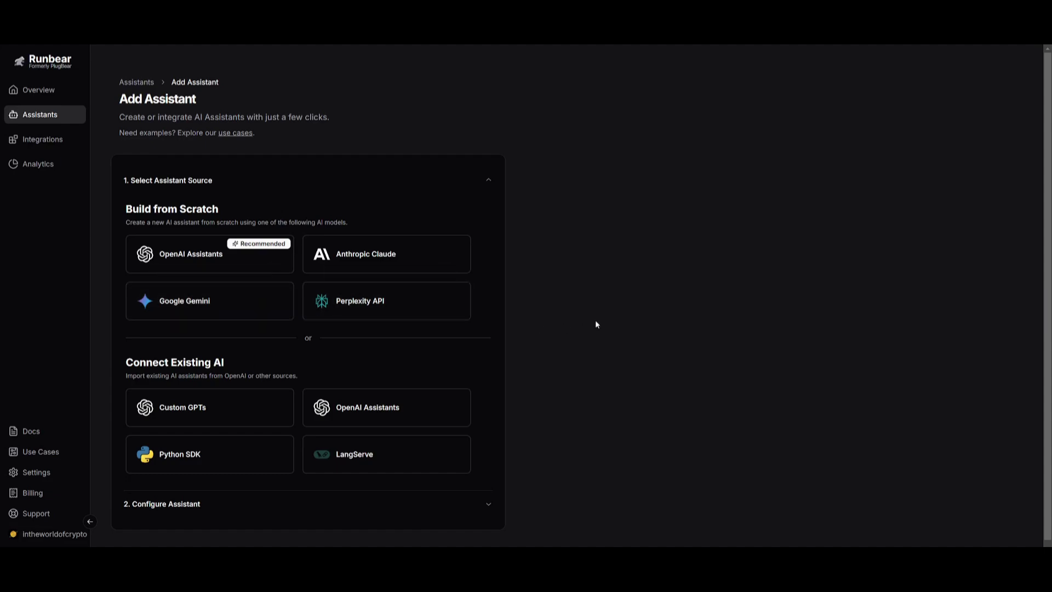
Step: Choose OpenAI Assistants under Build from Scratch as the new assistant's source
{"action": "scroll", "coordinate": [599, 324], "scroll_direction": "down", "scroll_amount": 1}
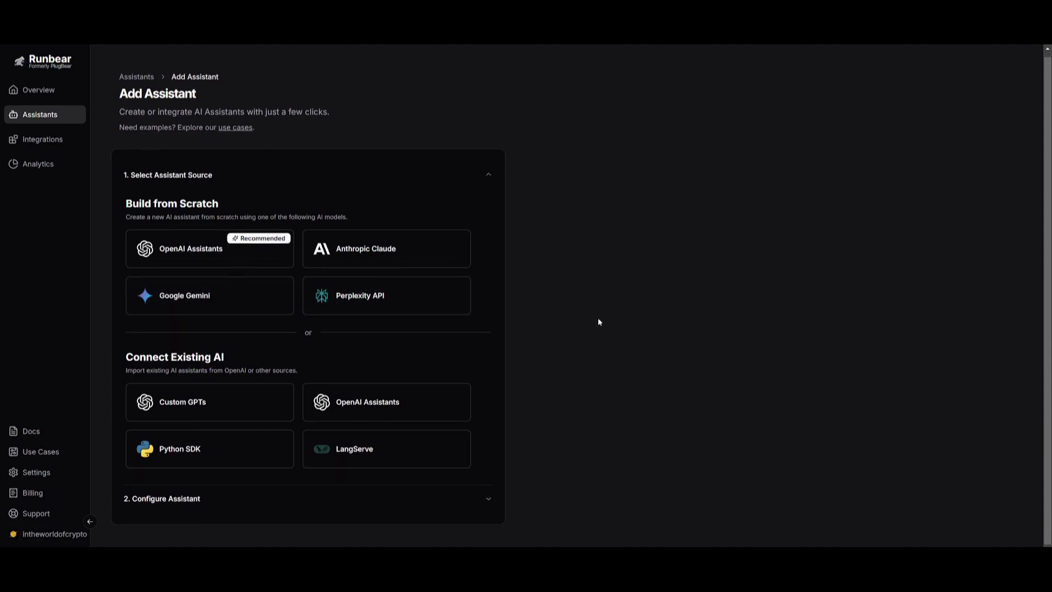
{"action": "left_click", "coordinate": [193, 252]}
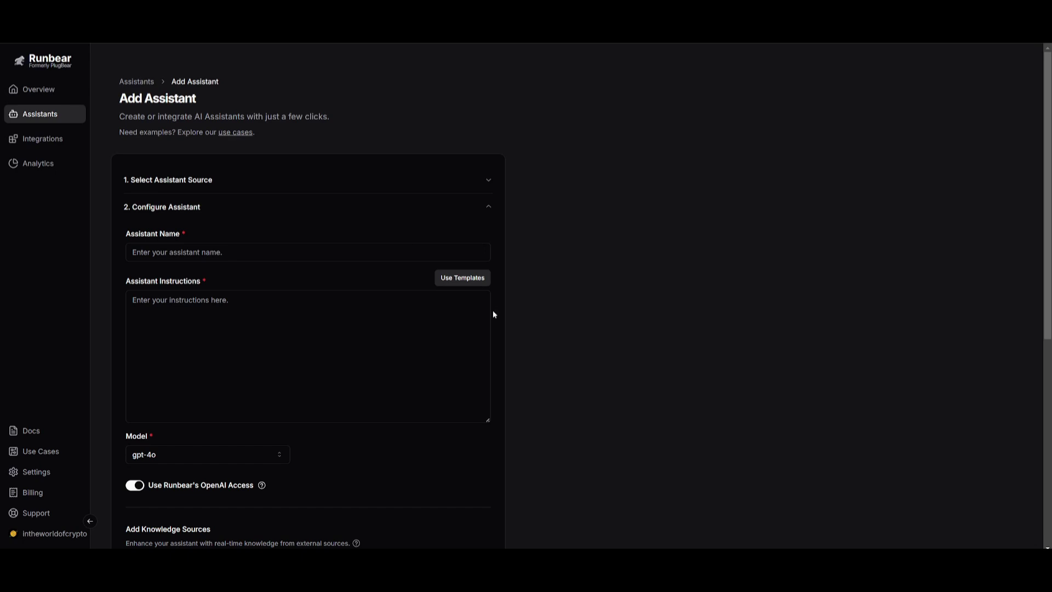
Step: Apply the Q&A Bot instruction template, filling name 'Q&A Bot' and the knowledge-base prompt
{"action": "left_click", "coordinate": [458, 281]}
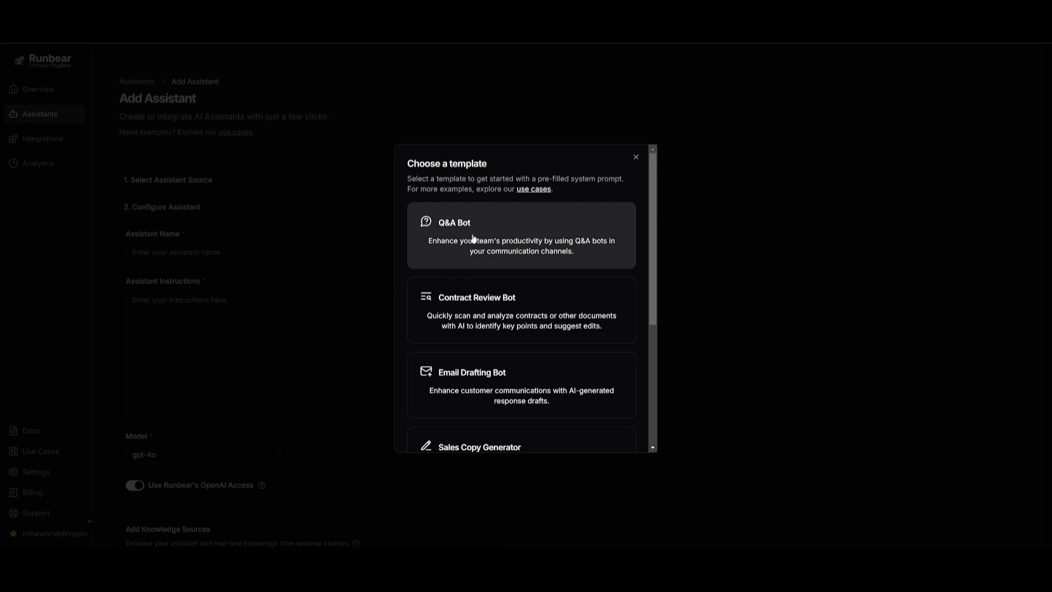
{"action": "scroll", "coordinate": [479, 239], "scroll_direction": "down", "scroll_amount": 4}
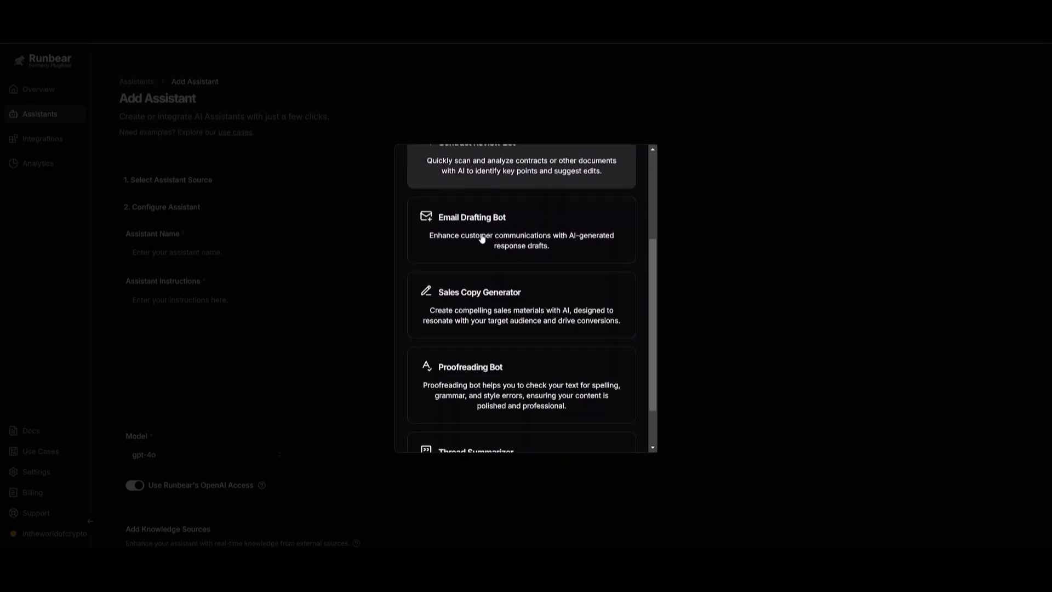
{"action": "scroll", "coordinate": [476, 178], "scroll_direction": "down", "scroll_amount": 1}
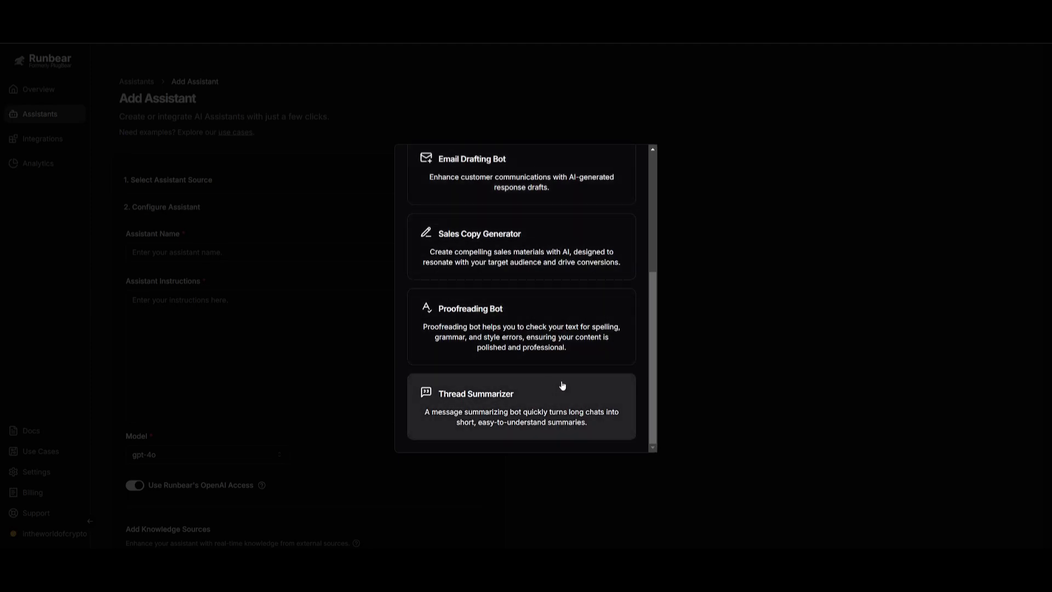
{"action": "scroll", "coordinate": [570, 395], "scroll_direction": "up", "scroll_amount": 1}
{"action": "scroll", "coordinate": [564, 356], "scroll_direction": "up", "scroll_amount": 4}
{"action": "scroll", "coordinate": [521, 384], "scroll_direction": "down", "scroll_amount": 4}
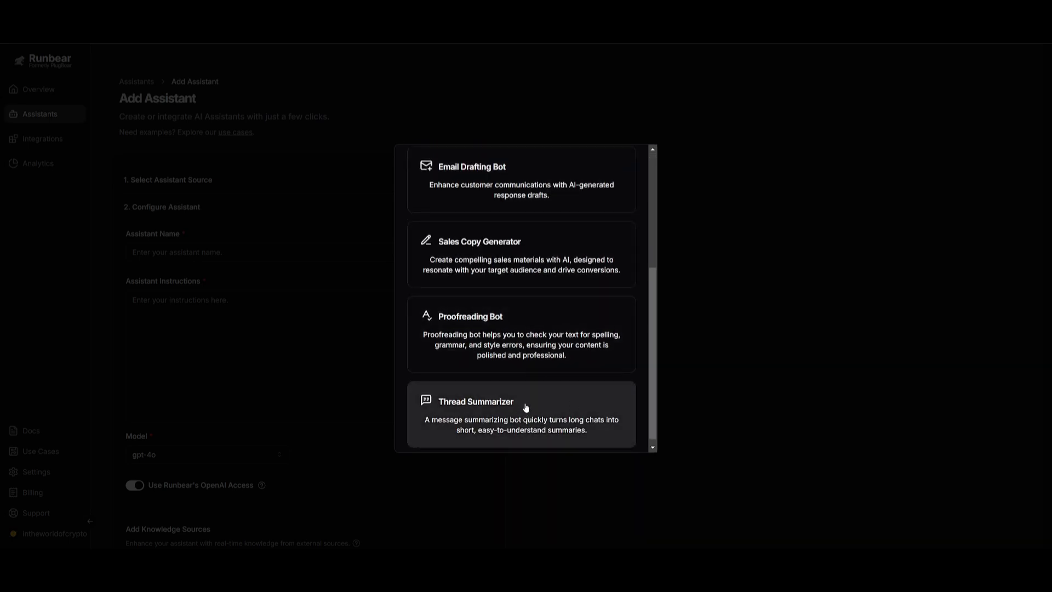
{"action": "scroll", "coordinate": [524, 419], "scroll_direction": "up", "scroll_amount": 4}
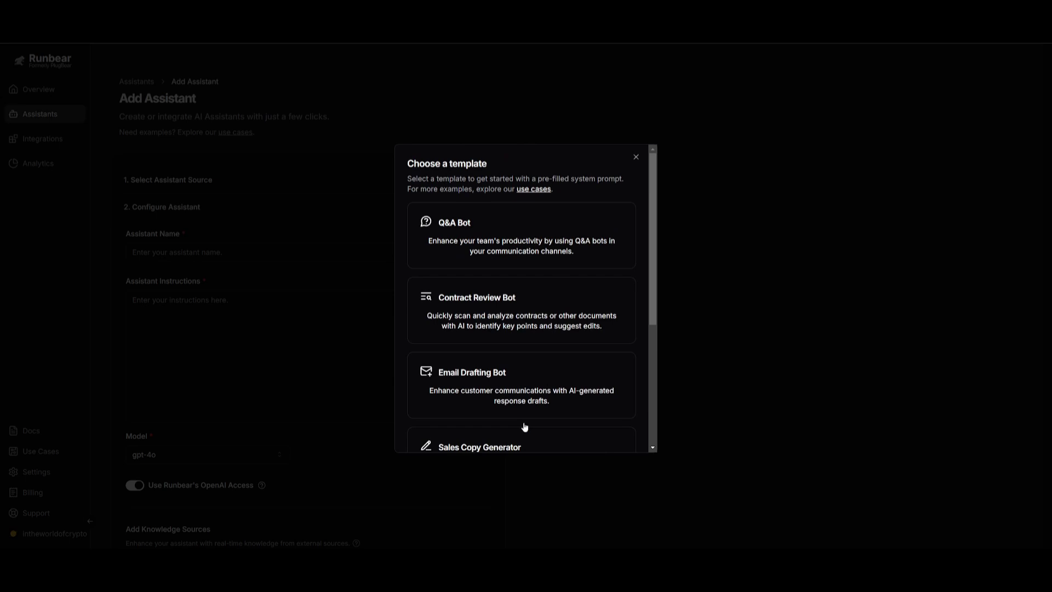
{"action": "left_click", "coordinate": [475, 247]}
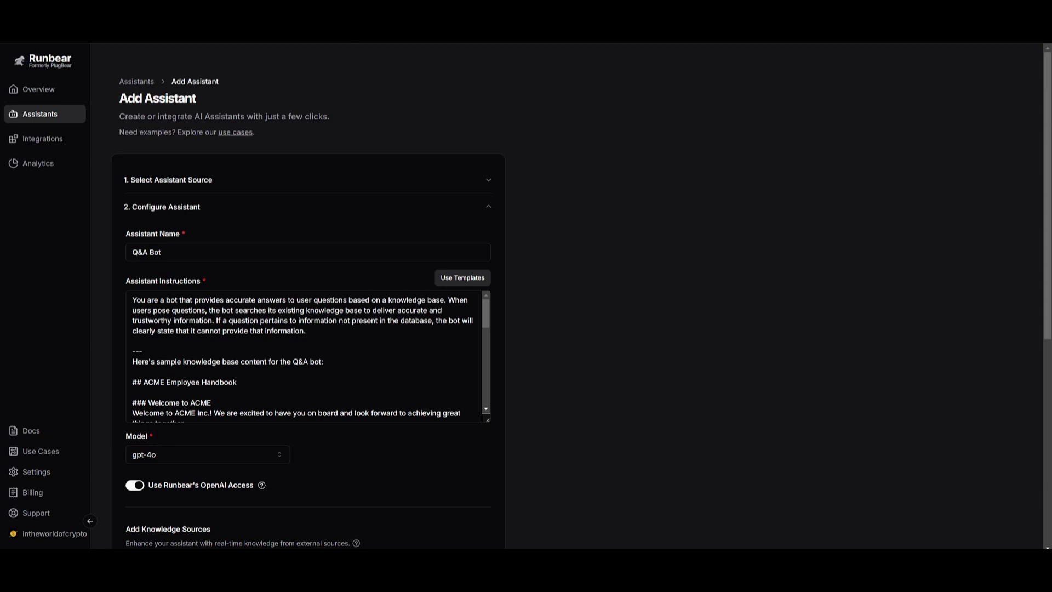
Step: Scroll the assistant instructions, now ending with AI use cases and contact inquiries
{"action": "scroll", "coordinate": [304, 357], "scroll_direction": "down", "scroll_amount": 3}
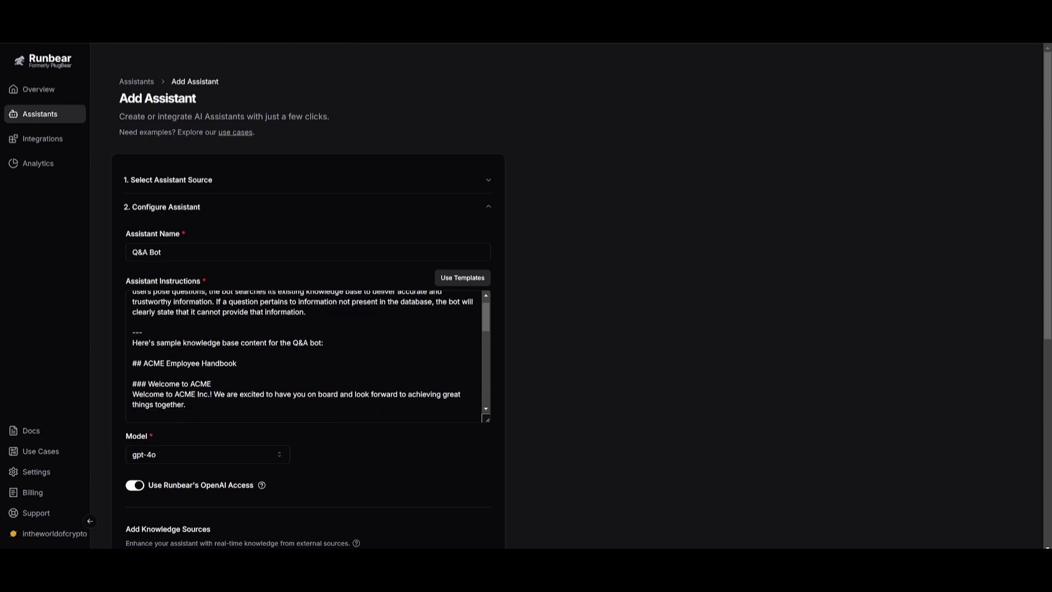
{"action": "scroll", "coordinate": [304, 356], "scroll_direction": "up", "scroll_amount": 2}
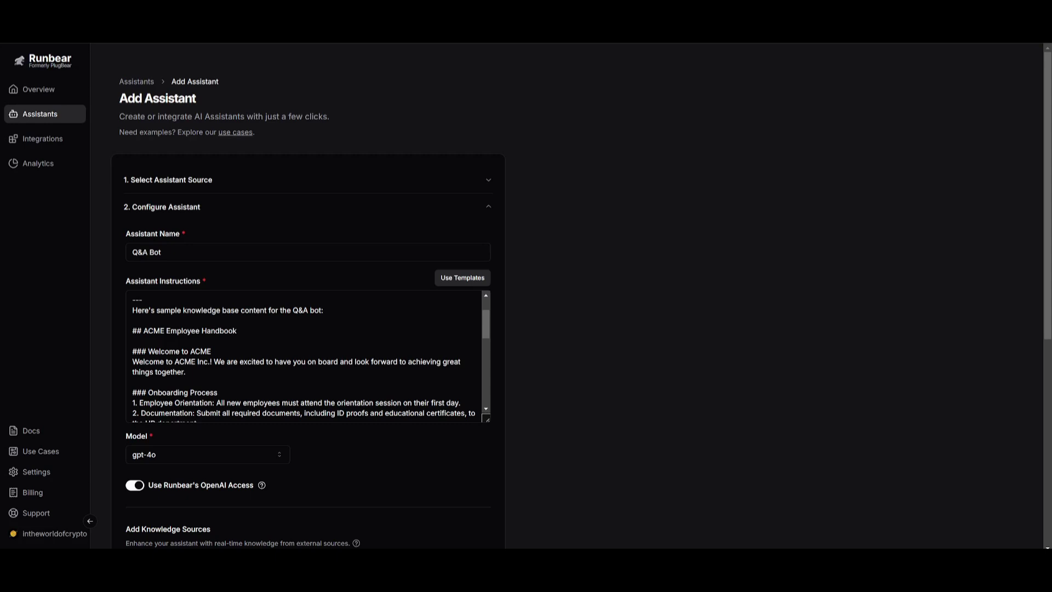
{"action": "scroll", "coordinate": [304, 356], "scroll_direction": "down", "scroll_amount": 3}
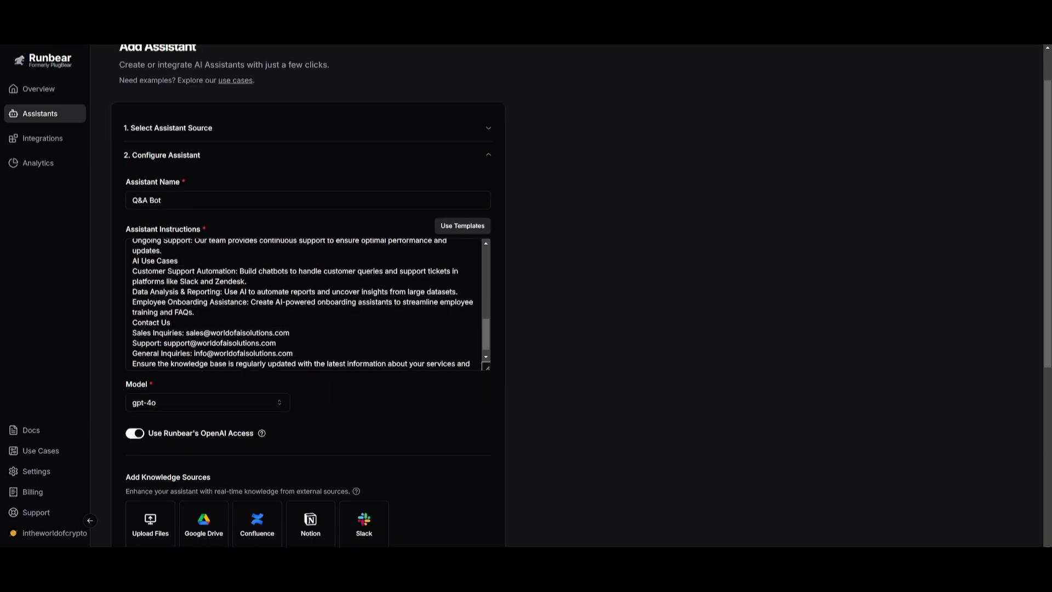
{"action": "scroll", "coordinate": [258, 273], "scroll_direction": "up", "scroll_amount": 1}
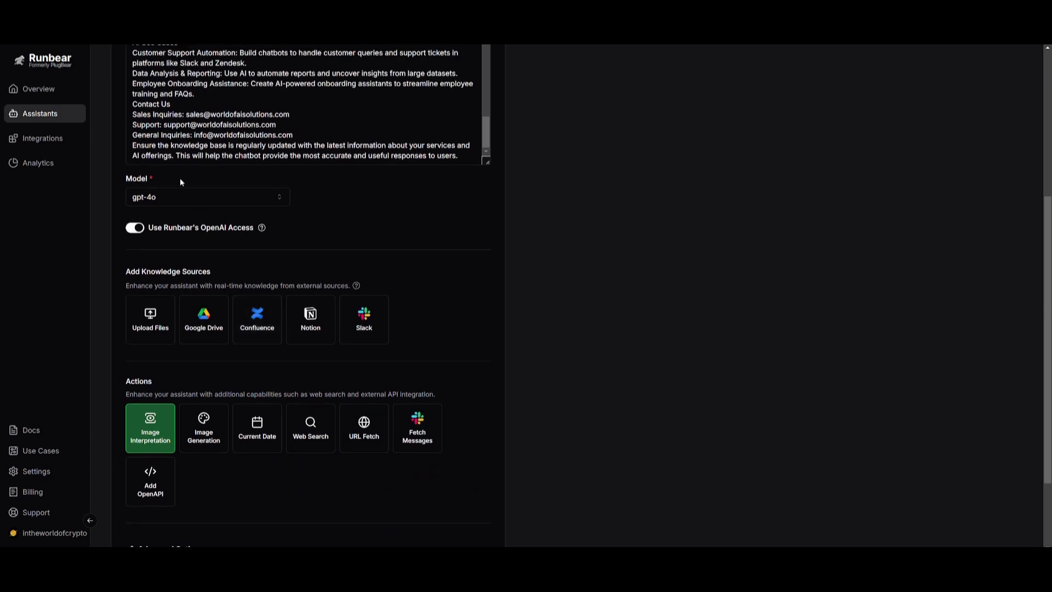
{"action": "left_click", "coordinate": [166, 197]}
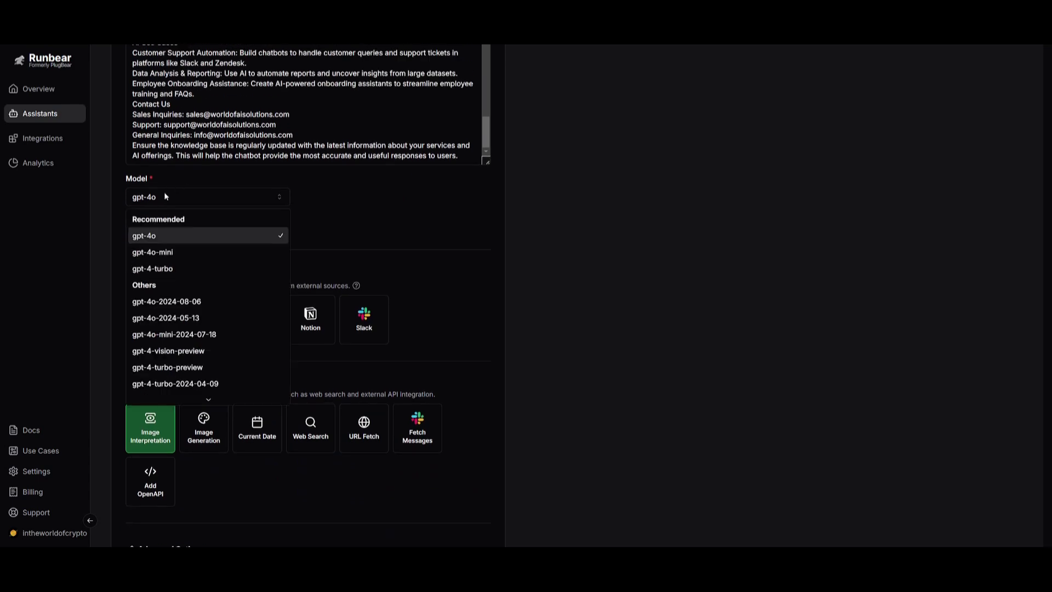
{"action": "scroll", "coordinate": [171, 241], "scroll_direction": "down", "scroll_amount": 3}
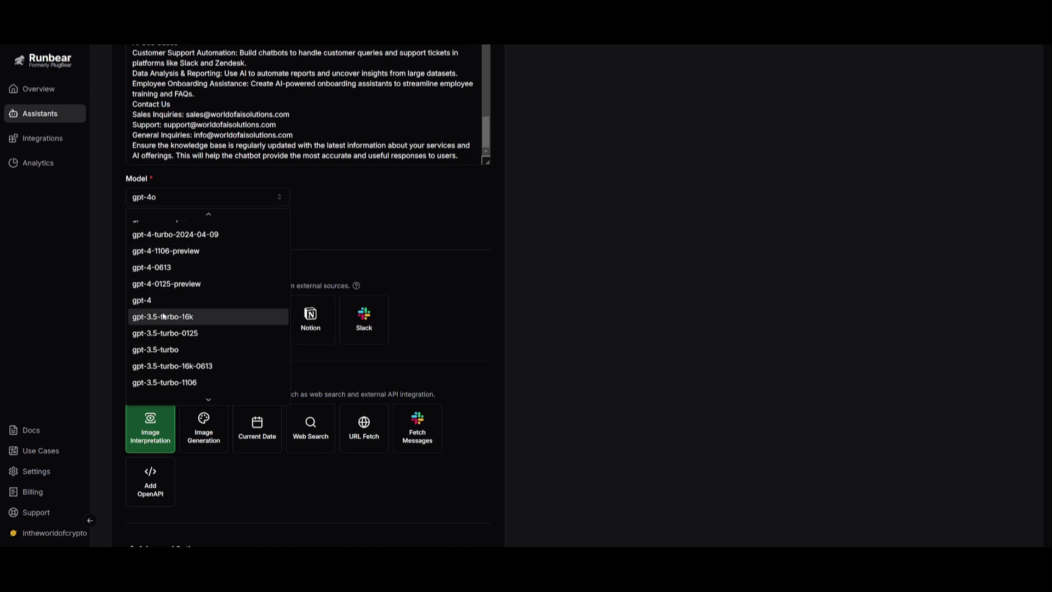
{"action": "scroll", "coordinate": [169, 309], "scroll_direction": "up", "scroll_amount": 3}
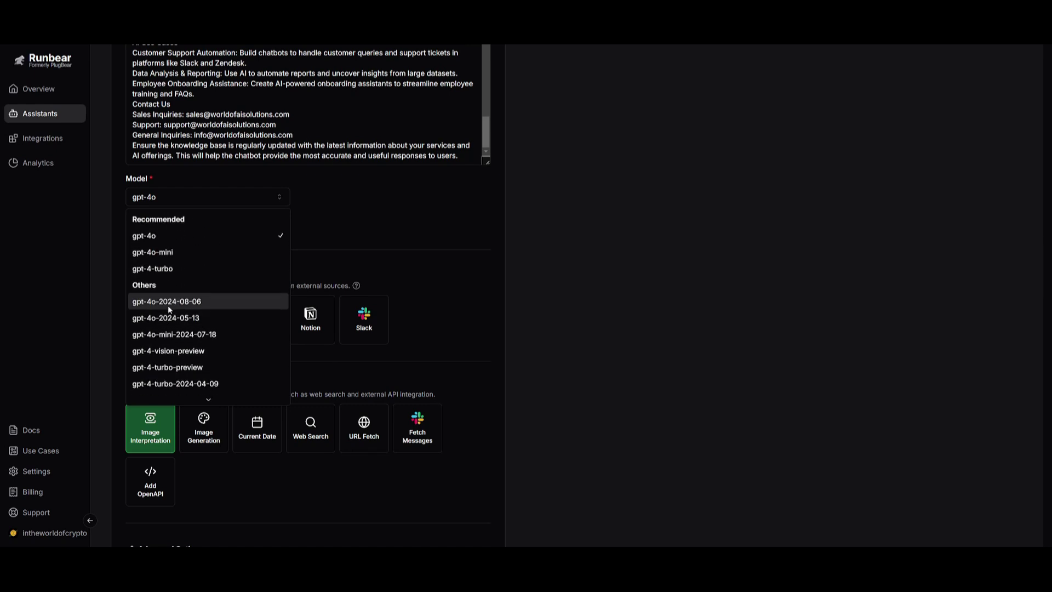
{"action": "left_click", "coordinate": [162, 235]}
{"action": "left_click", "coordinate": [459, 229]}
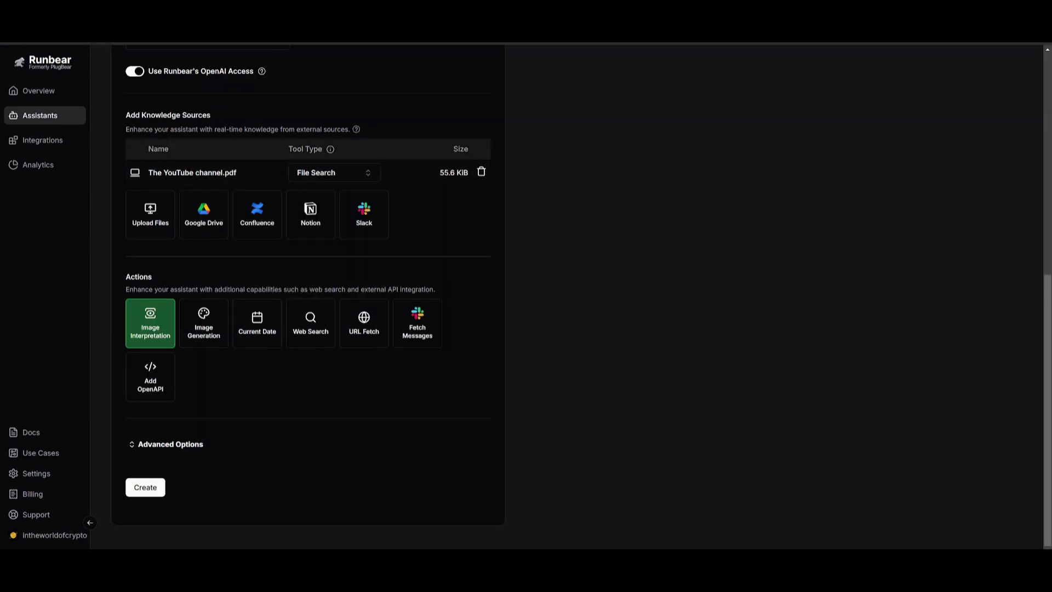
Step: Switch the PDF's tool type to Code Interpreter, then set it back to File Search
{"action": "left_click", "coordinate": [314, 174]}
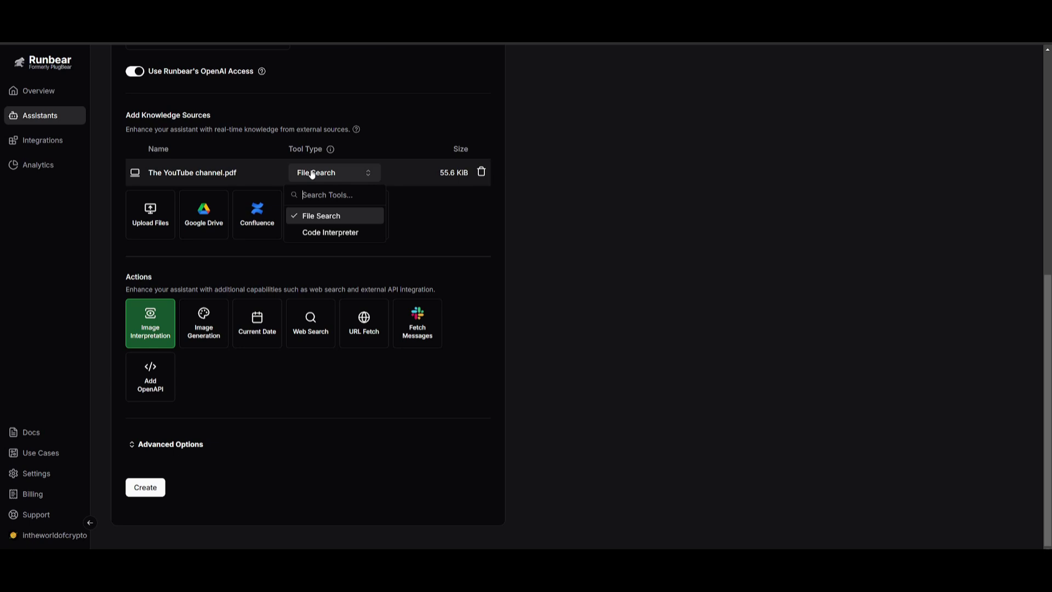
{"action": "left_click", "coordinate": [321, 218]}
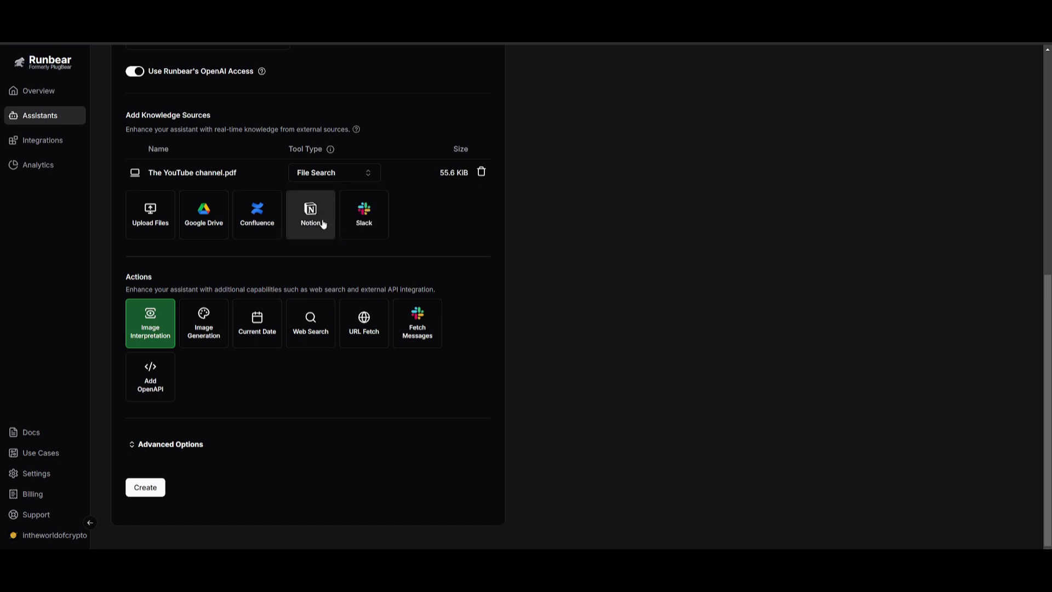
{"action": "left_click", "coordinate": [296, 173]}
{"action": "left_click", "coordinate": [328, 233]}
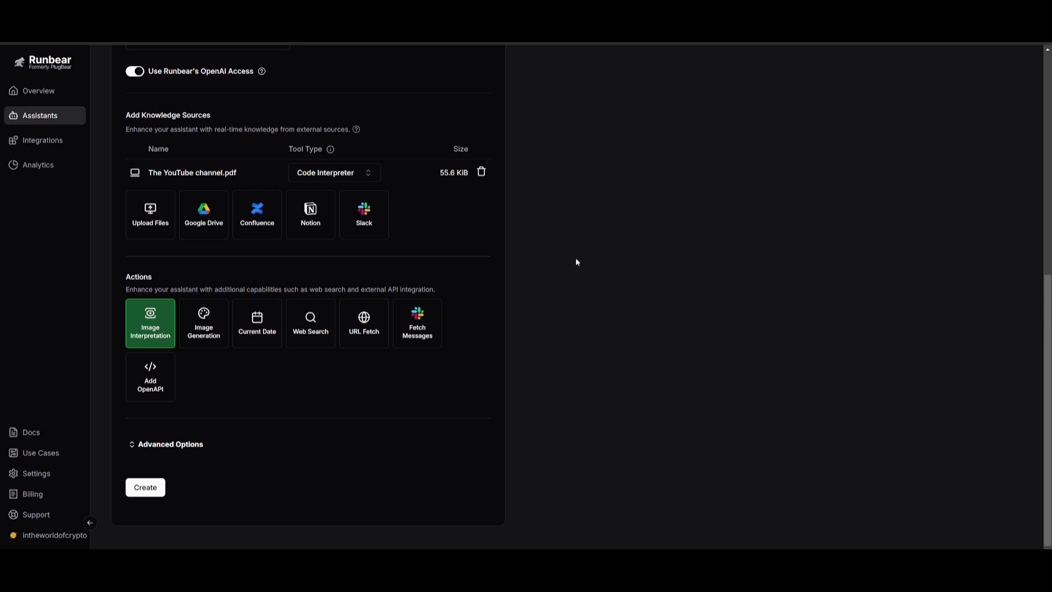
{"action": "left_click", "coordinate": [329, 173]}
{"action": "left_click", "coordinate": [328, 215]}
Step: Enable Web Search and keep Image Interpretation on, leaving URL Fetch off
{"action": "left_click_drag", "start_coordinate": [170, 289], "coordinate": [436, 289]}
{"action": "left_click", "coordinate": [435, 289]}
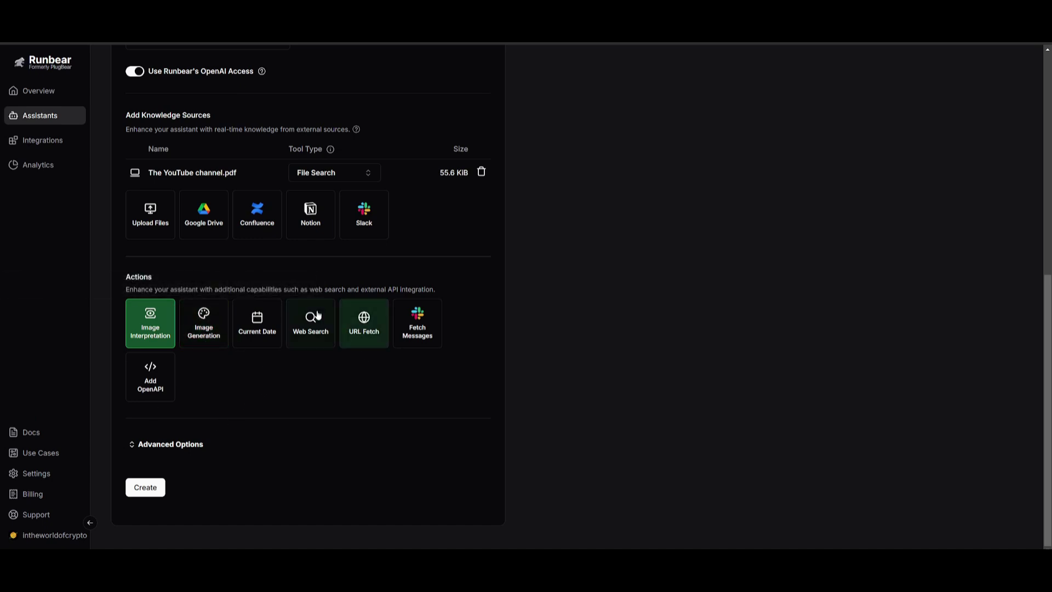
{"action": "left_click", "coordinate": [305, 327]}
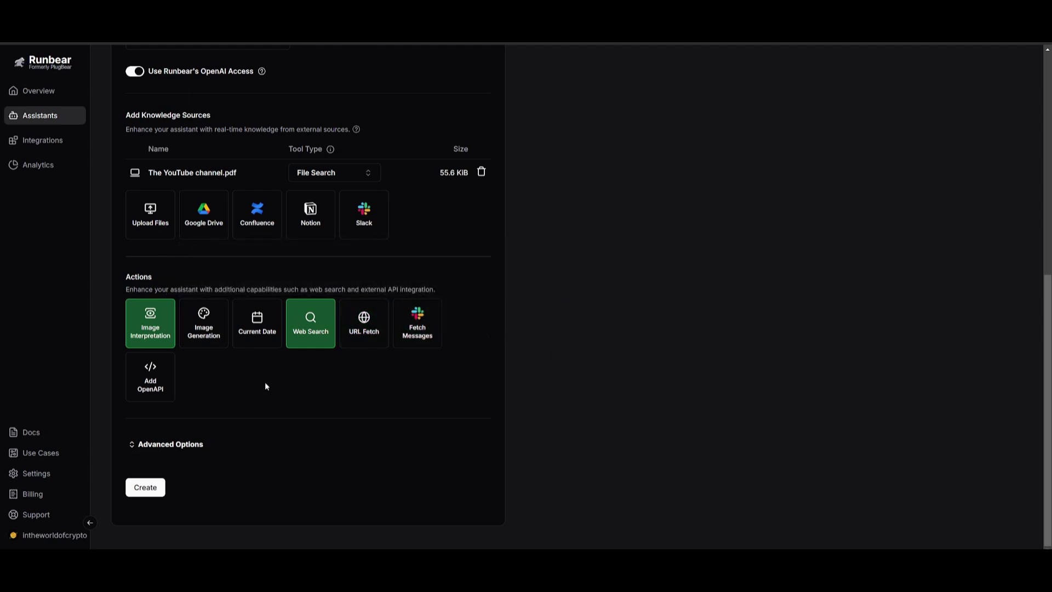
{"action": "left_click", "coordinate": [139, 308]}
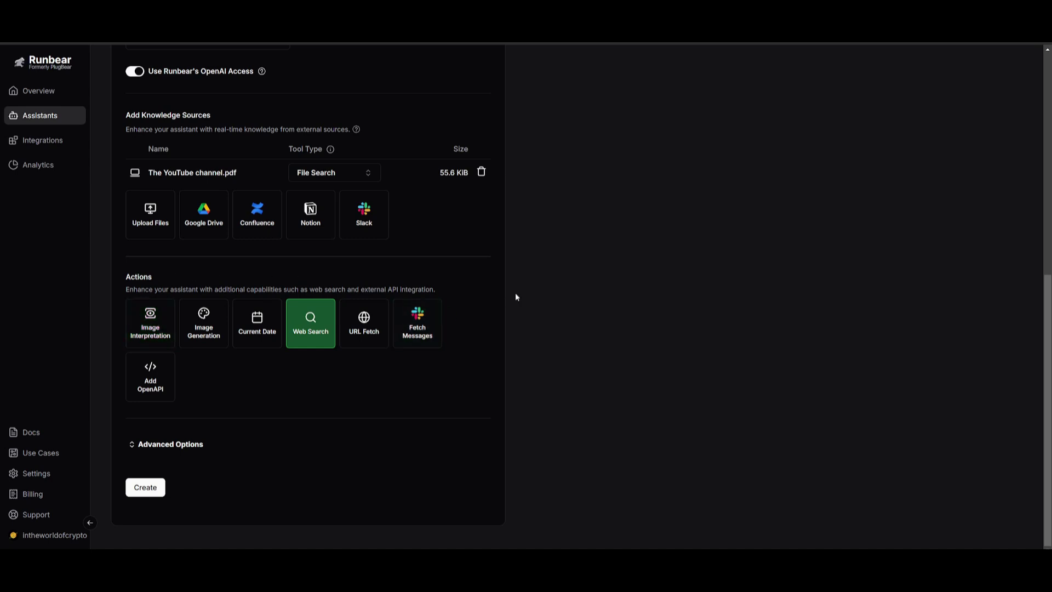
{"action": "left_click", "coordinate": [137, 326]}
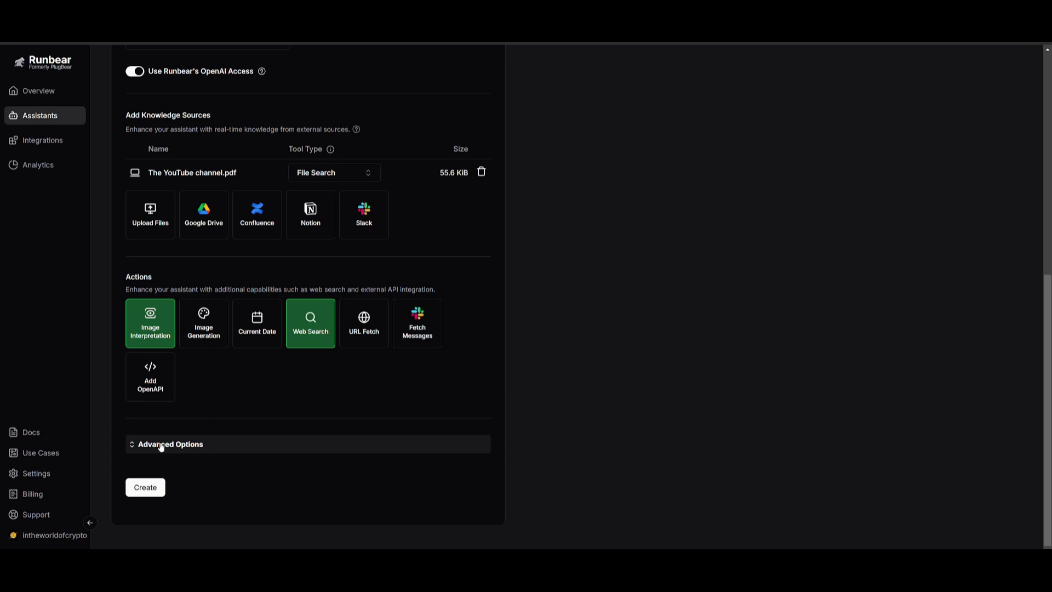
Step: Review the Advanced Options preferences and create the Q&A Bot assistant
{"action": "left_click", "coordinate": [161, 445]}
{"action": "scroll", "coordinate": [164, 447], "scroll_direction": "down", "scroll_amount": 3}
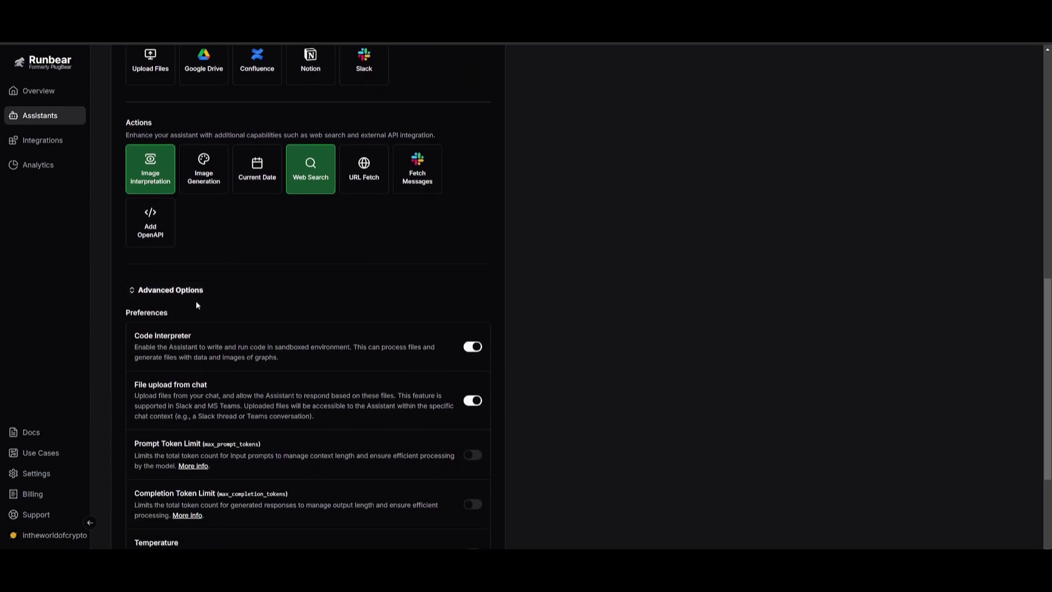
{"action": "scroll", "coordinate": [197, 305], "scroll_direction": "down", "scroll_amount": 1}
{"action": "scroll", "coordinate": [158, 293], "scroll_direction": "down", "scroll_amount": 2}
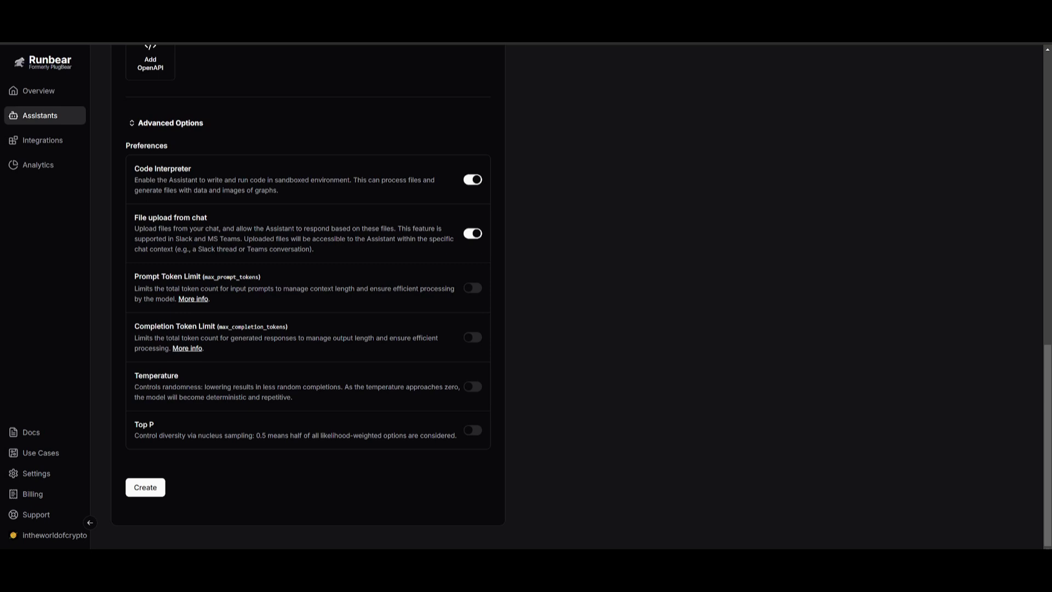
{"action": "left_click", "coordinate": [139, 491]}
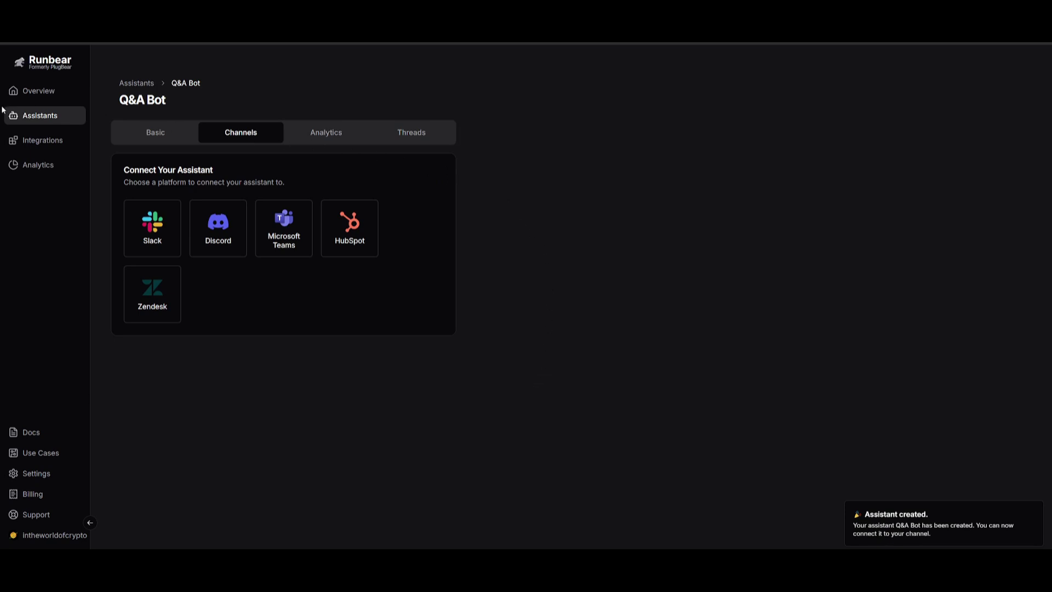
Step: Look through Q&A Bot's Basic settings page
{"action": "left_click", "coordinate": [159, 132]}
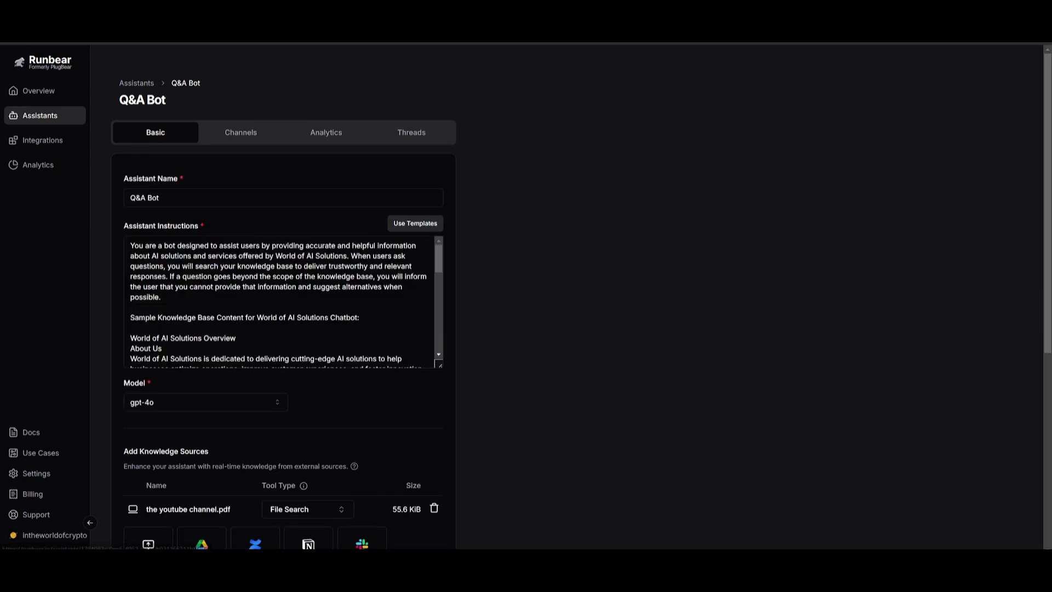
{"action": "scroll", "coordinate": [283, 301], "scroll_direction": "down", "scroll_amount": 10}
{"action": "scroll", "coordinate": [400, 363], "scroll_direction": "down", "scroll_amount": 4}
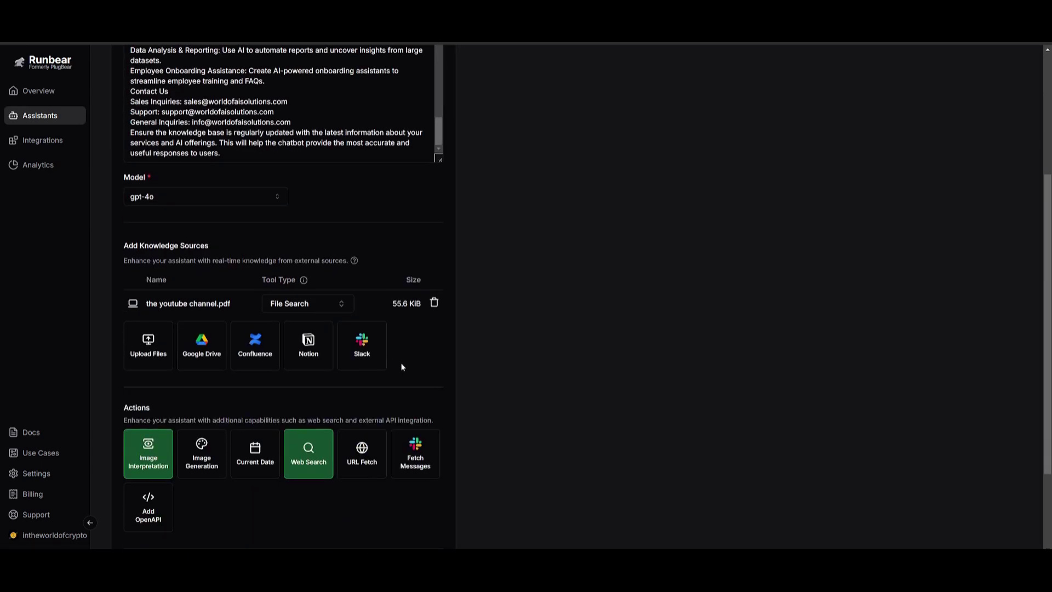
{"action": "scroll", "coordinate": [324, 333], "scroll_direction": "up", "scroll_amount": 4}
{"action": "scroll", "coordinate": [150, 360], "scroll_direction": "down", "scroll_amount": 4}
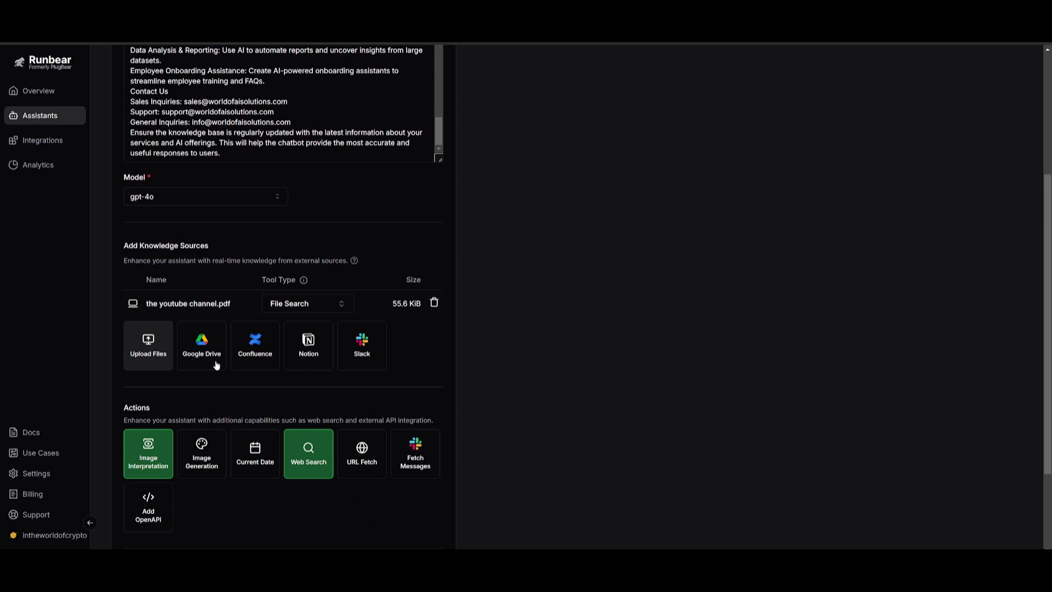
{"action": "scroll", "coordinate": [696, 366], "scroll_direction": "up", "scroll_amount": 3}
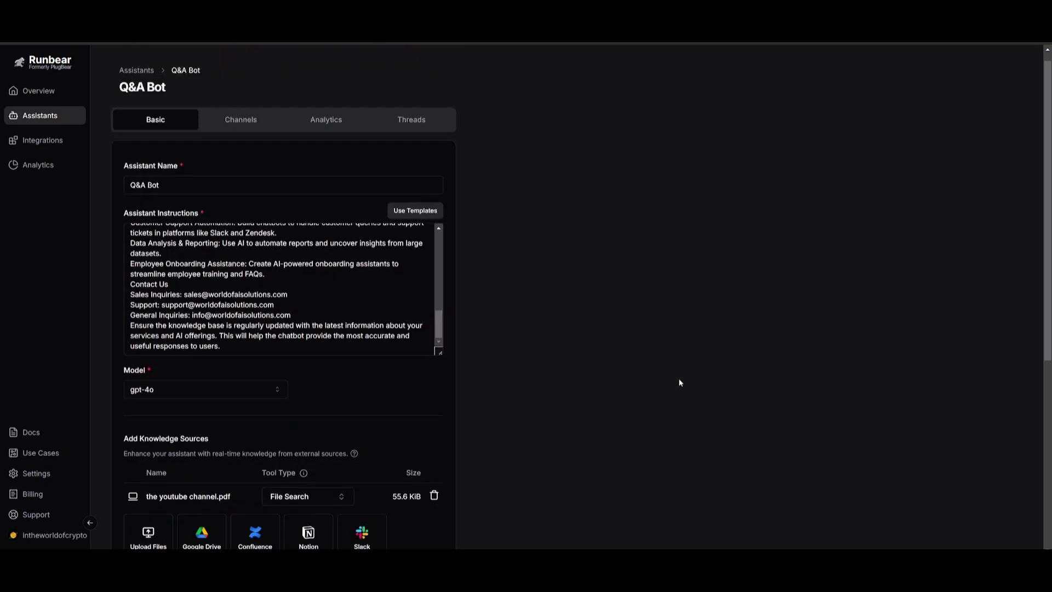
Step: Check Q&A Bot's Channels, Analytics and Threads tabs, then the Integrations overview
{"action": "left_click", "coordinate": [235, 141]}
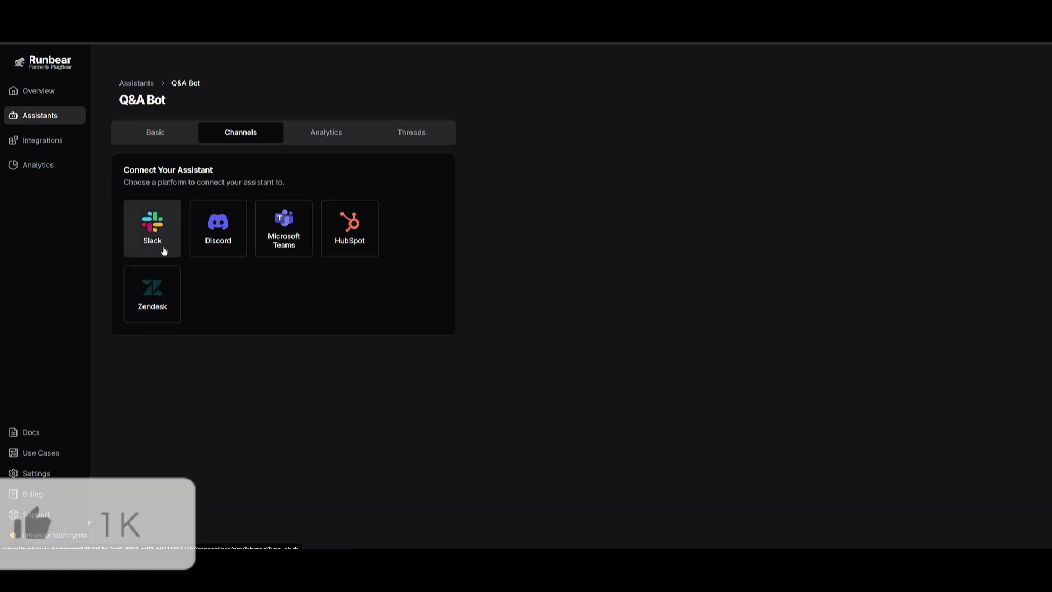
{"action": "left_click", "coordinate": [320, 143]}
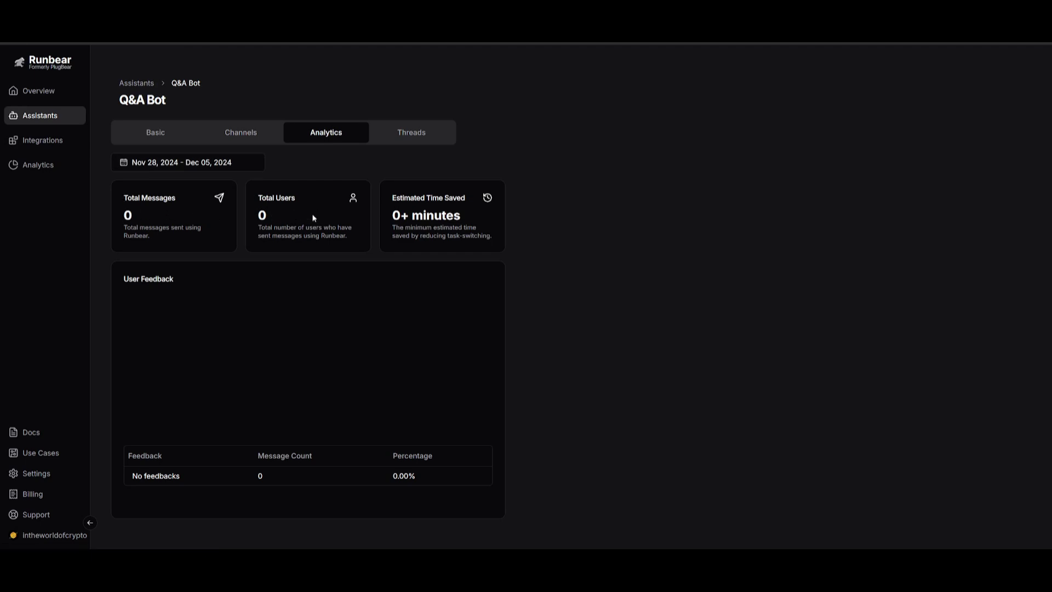
{"action": "left_click", "coordinate": [400, 137]}
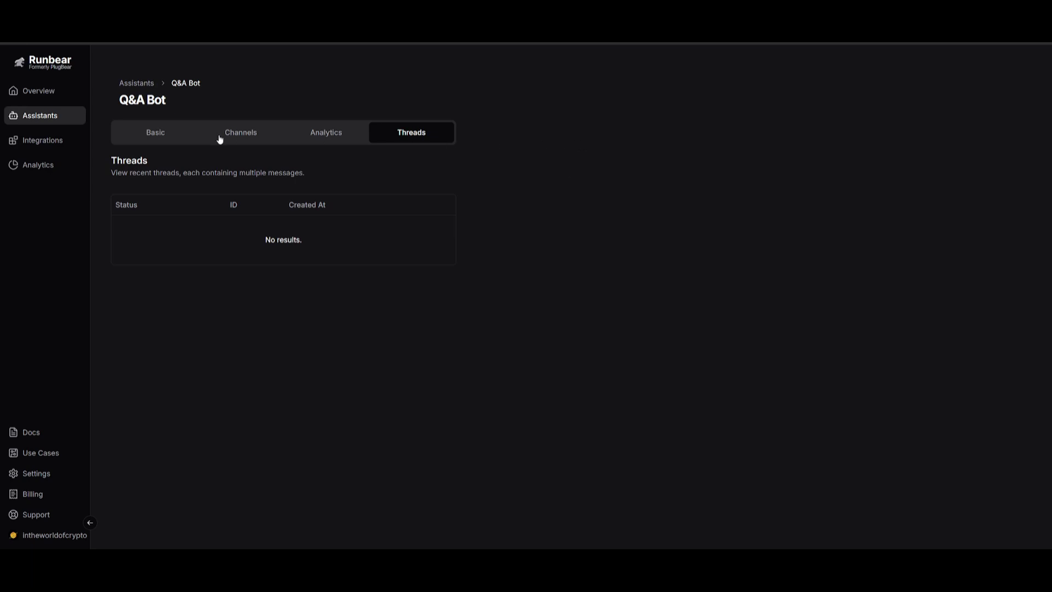
{"action": "left_click", "coordinate": [46, 141]}
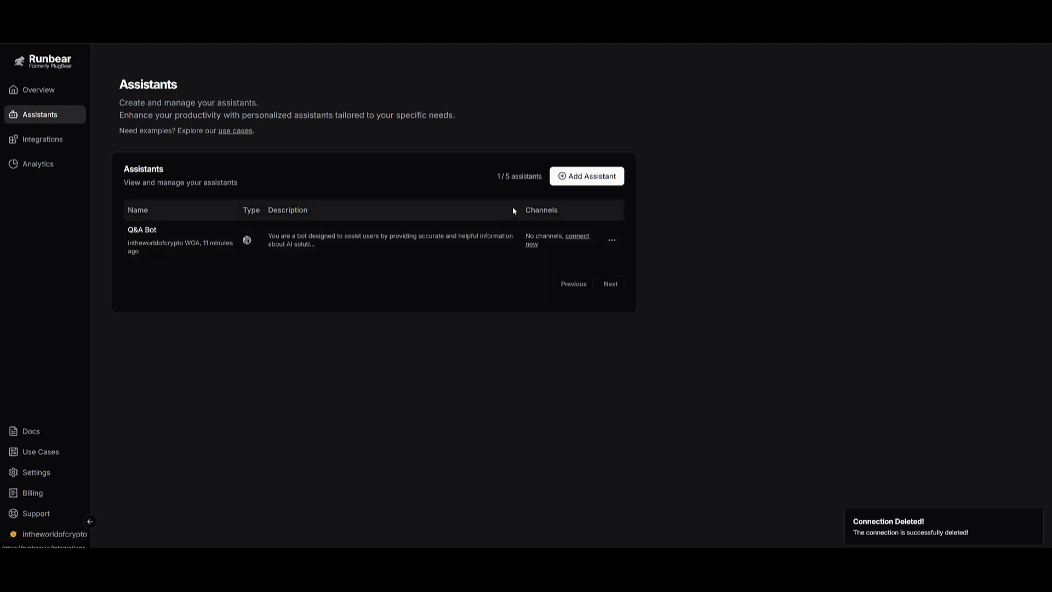
Step: Start a Slack connection for Q&A Bot using the default Runbear bot, not a custom bot
{"action": "left_click", "coordinate": [578, 240]}
{"action": "left_click", "coordinate": [156, 233]}
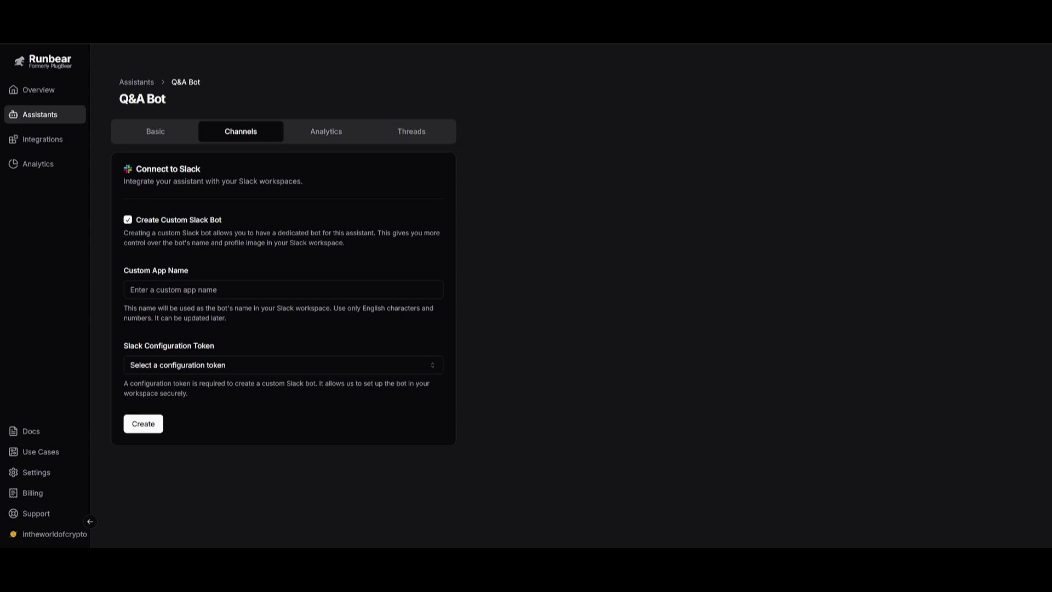
{"action": "left_click", "coordinate": [128, 225]}
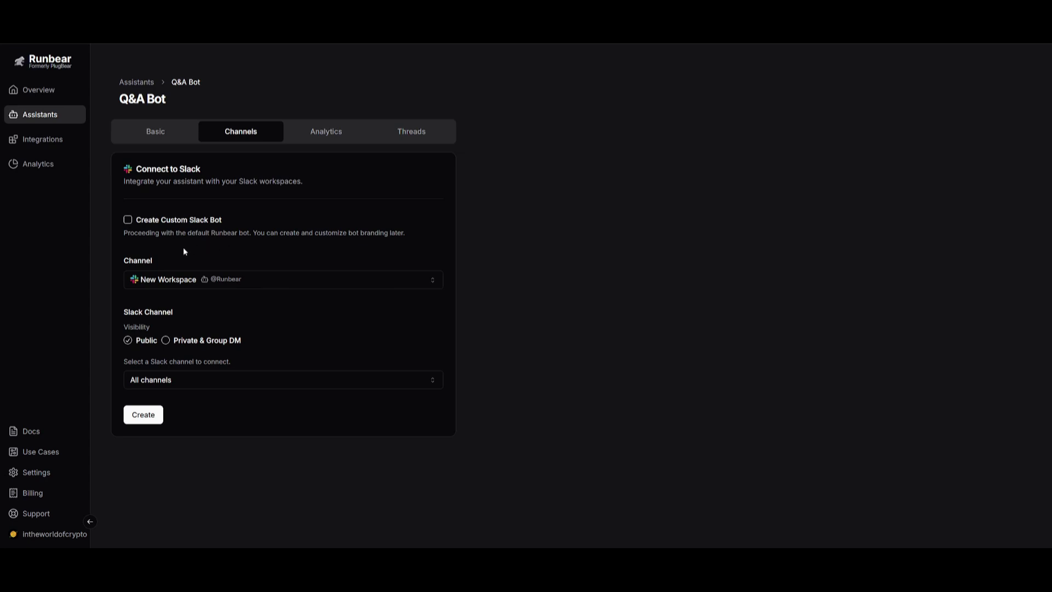
{"action": "left_click", "coordinate": [128, 222]}
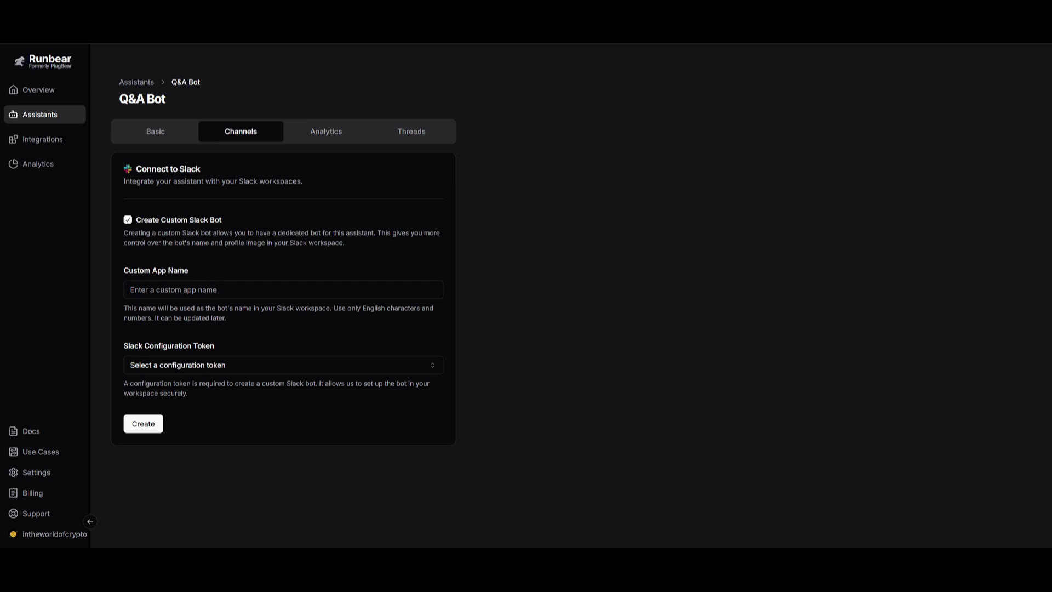
{"action": "left_click", "coordinate": [129, 221]}
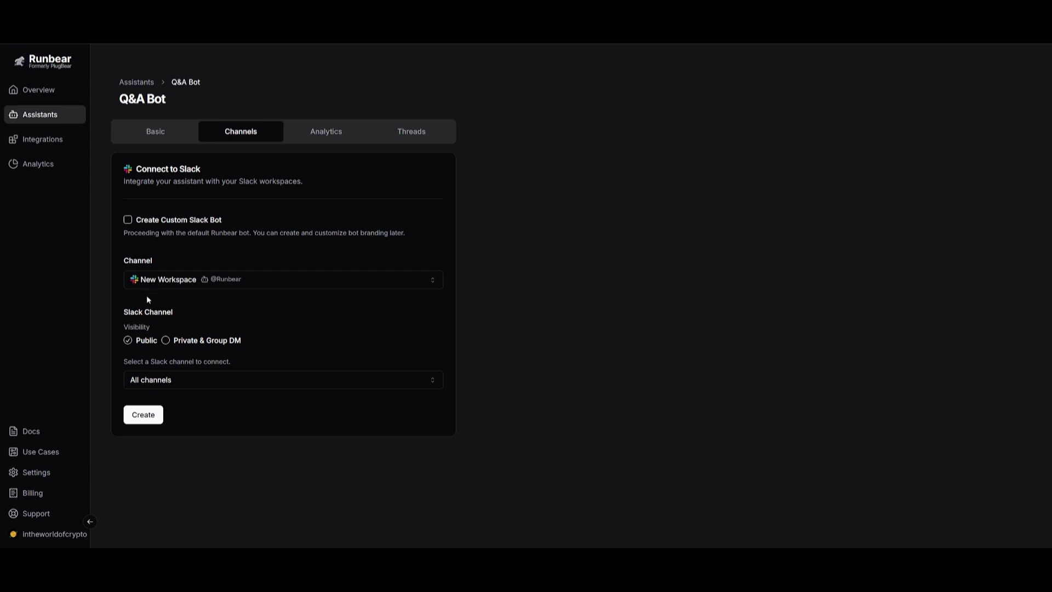
Step: Keep All channels selected and create the Slack connection
{"action": "left_click", "coordinate": [161, 378]}
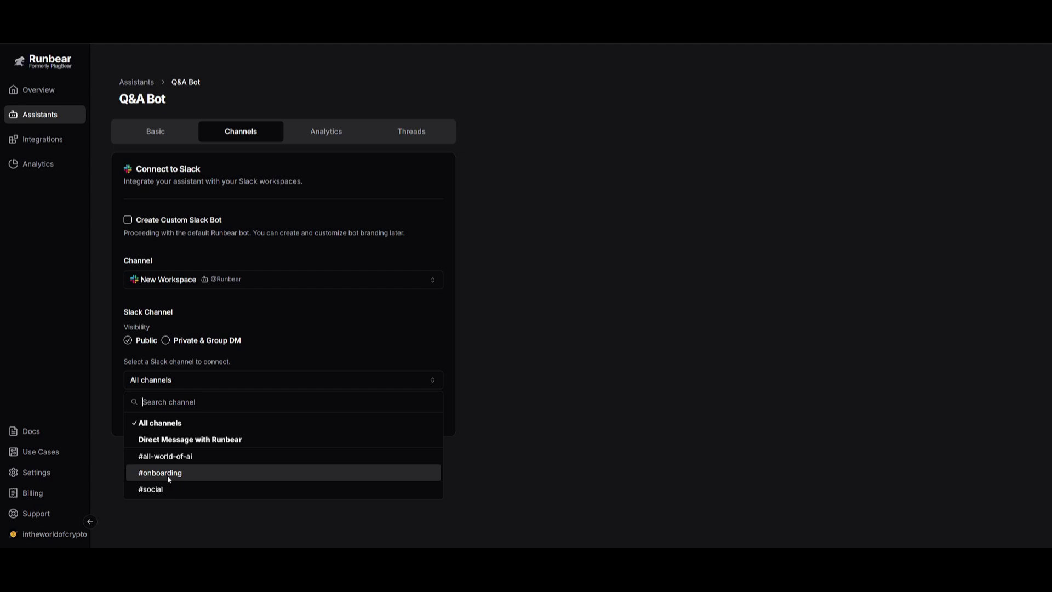
{"action": "left_click", "coordinate": [558, 313]}
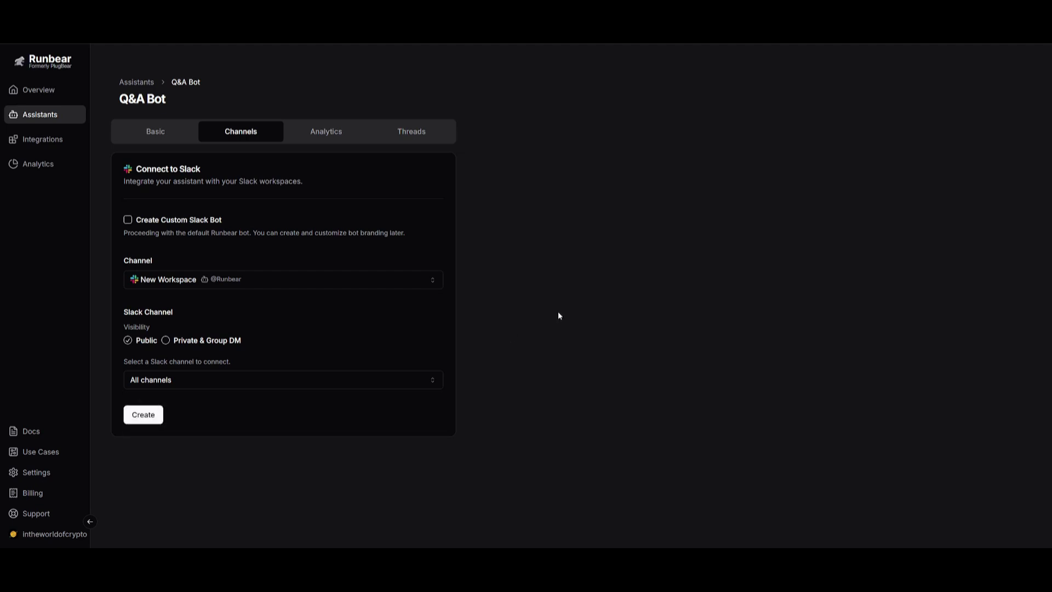
{"action": "left_click", "coordinate": [144, 415]}
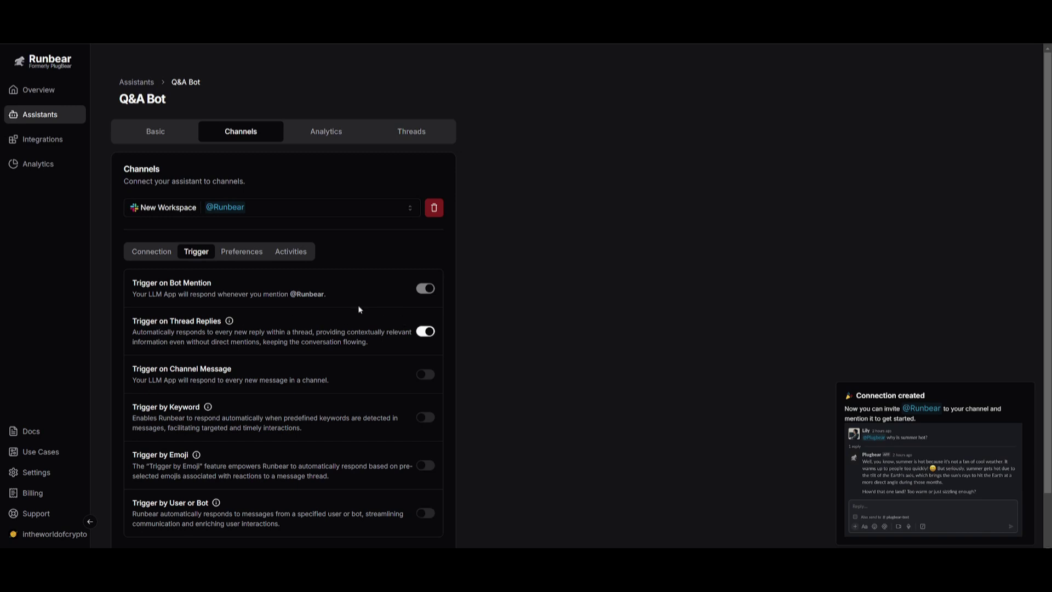
{"action": "left_click", "coordinate": [233, 253]}
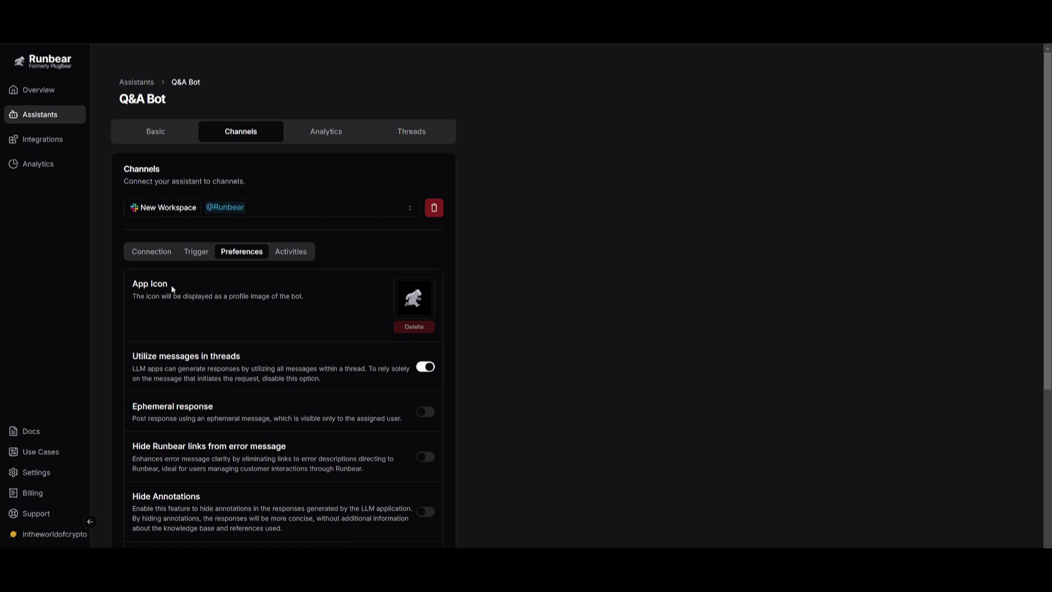
{"action": "scroll", "coordinate": [171, 285], "scroll_direction": "down", "scroll_amount": 2}
{"action": "left_click", "coordinate": [301, 148]}
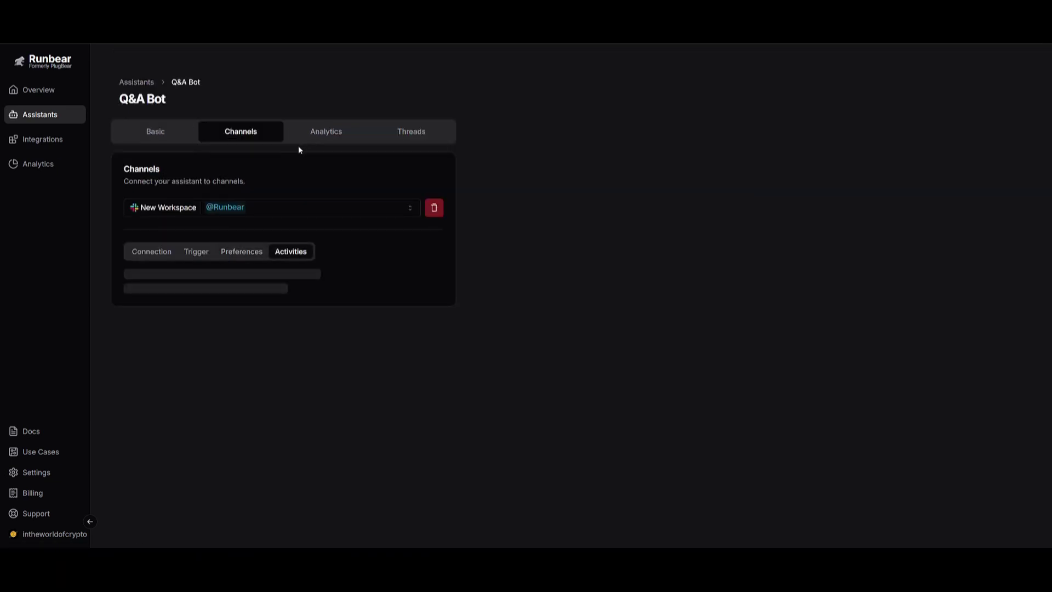
{"action": "left_click", "coordinate": [155, 258]}
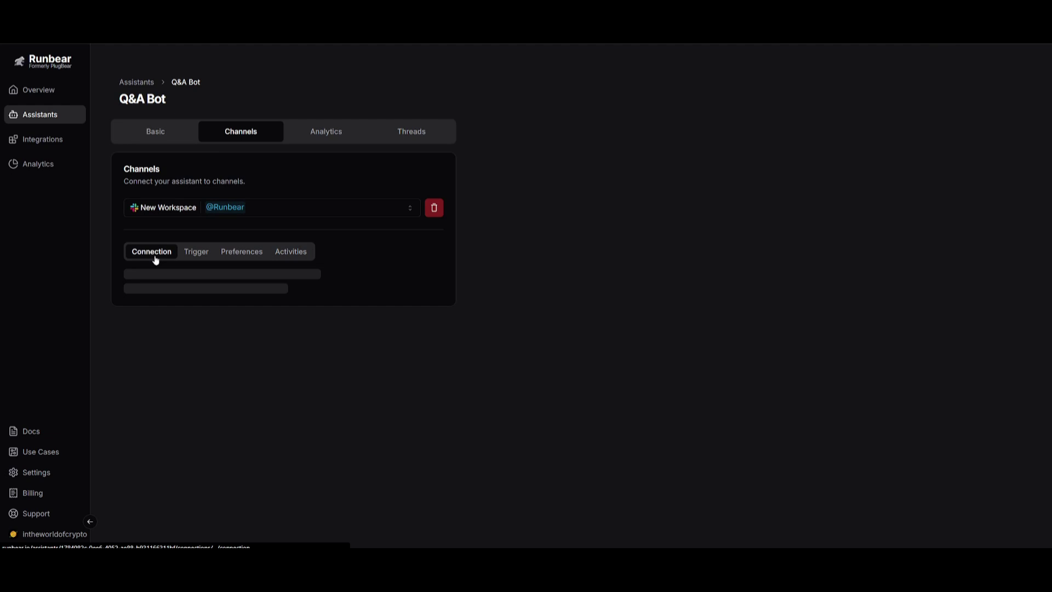
{"action": "left_click", "coordinate": [196, 253]}
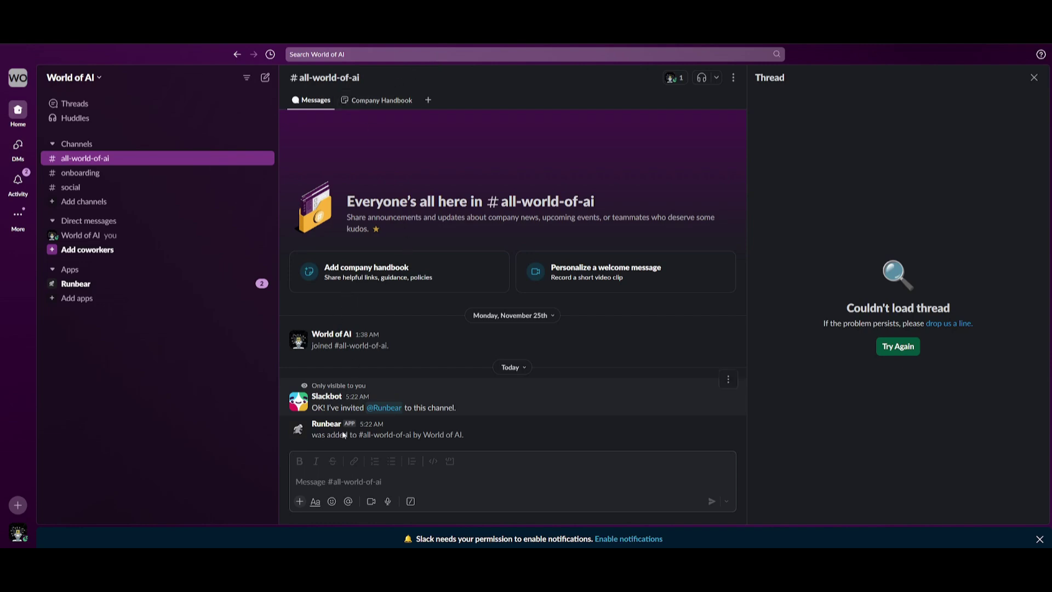
{"action": "left_click", "coordinate": [348, 477]}
{"action": "type", "text": "@"}
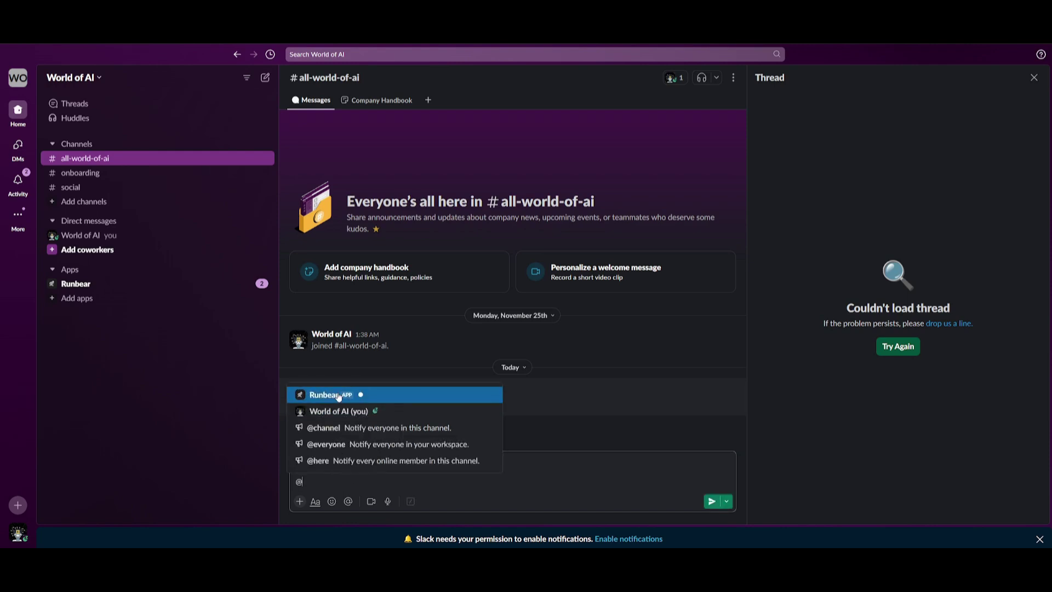
{"action": "key", "text": "Return"}
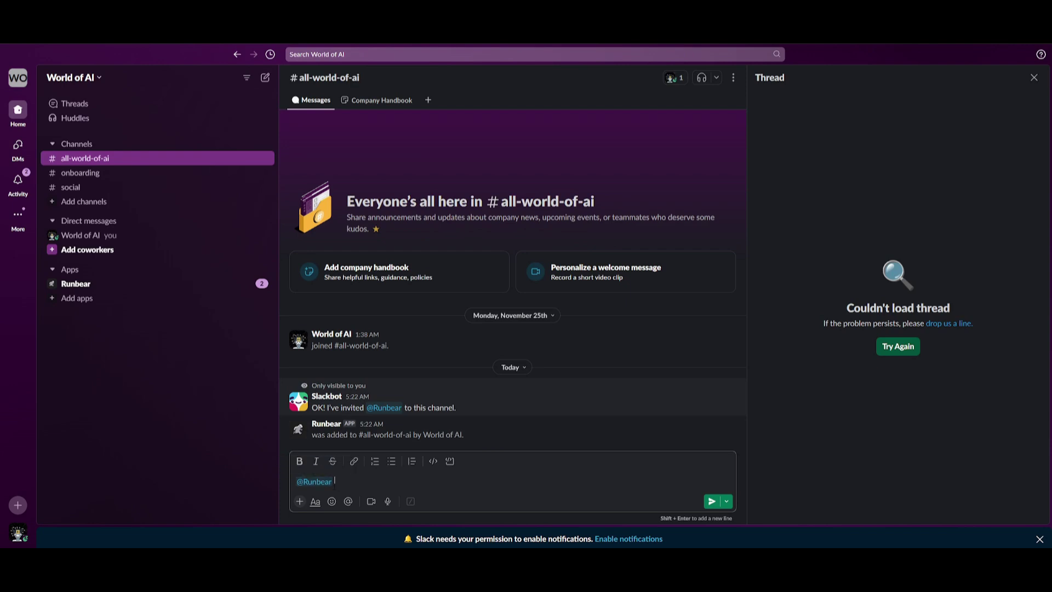
{"action": "key", "text": "Return"}
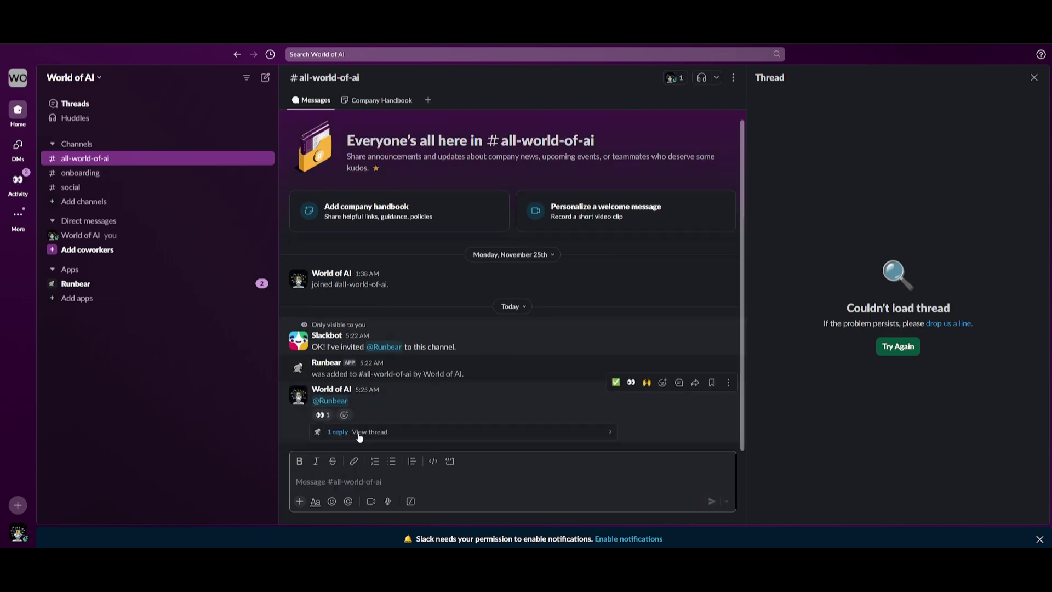
{"action": "left_click", "coordinate": [360, 437]}
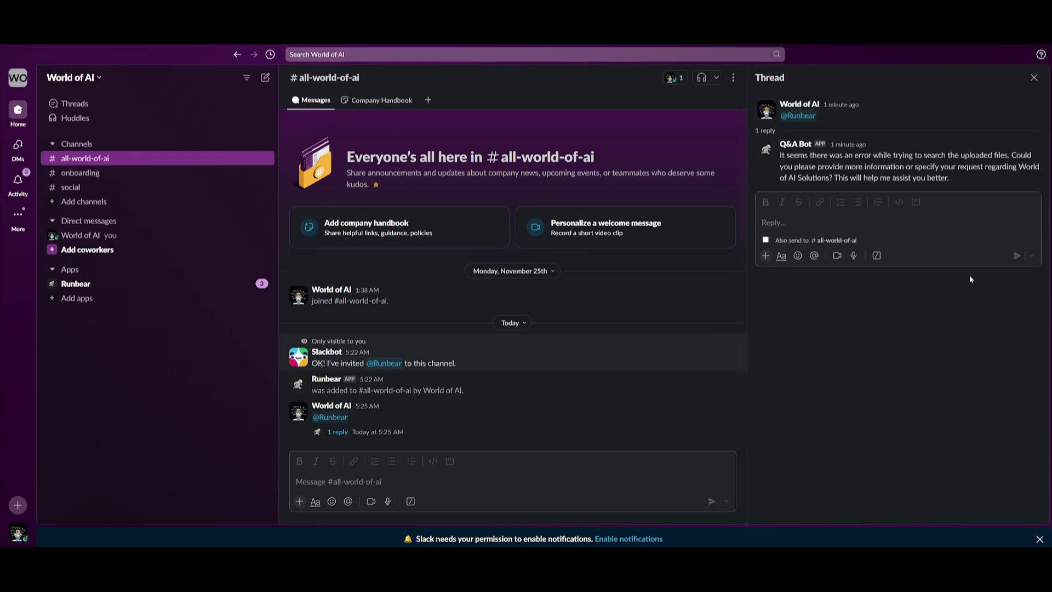
{"action": "left_click", "coordinate": [806, 221]}
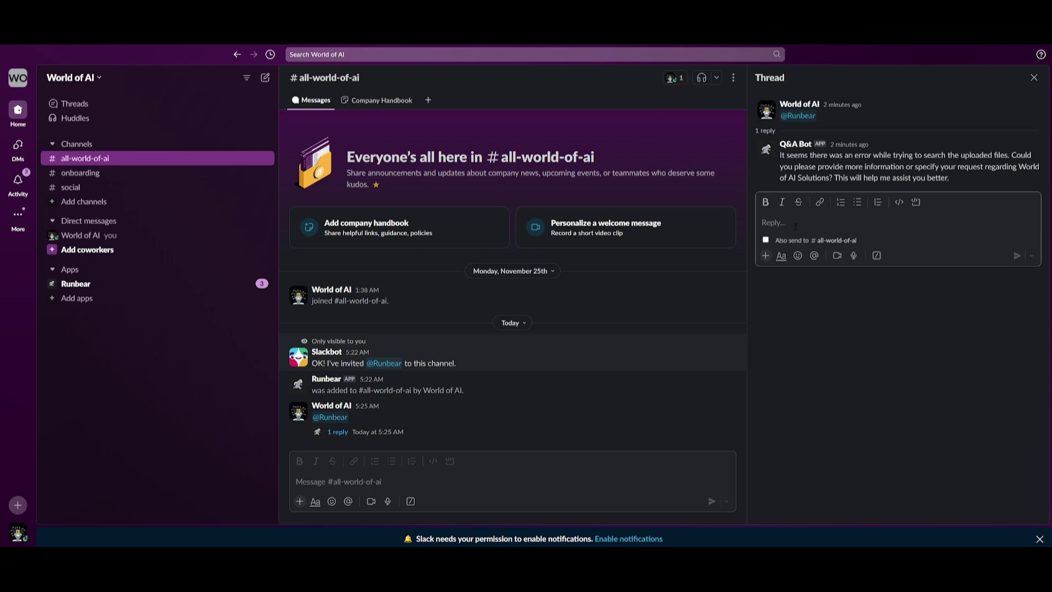
{"action": "type", "text": "@"}
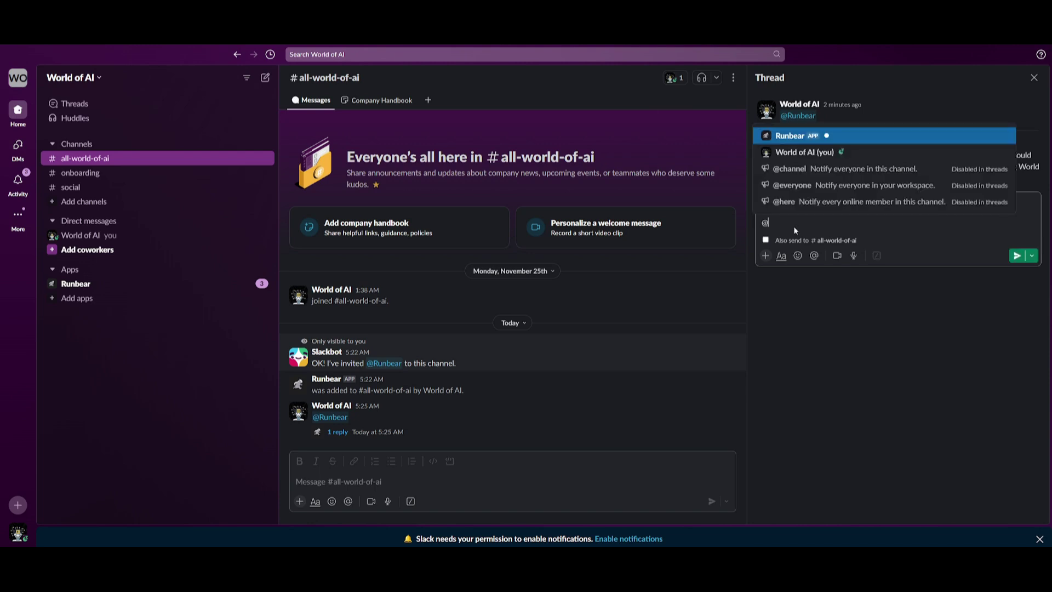
{"action": "key", "text": "Escape"}
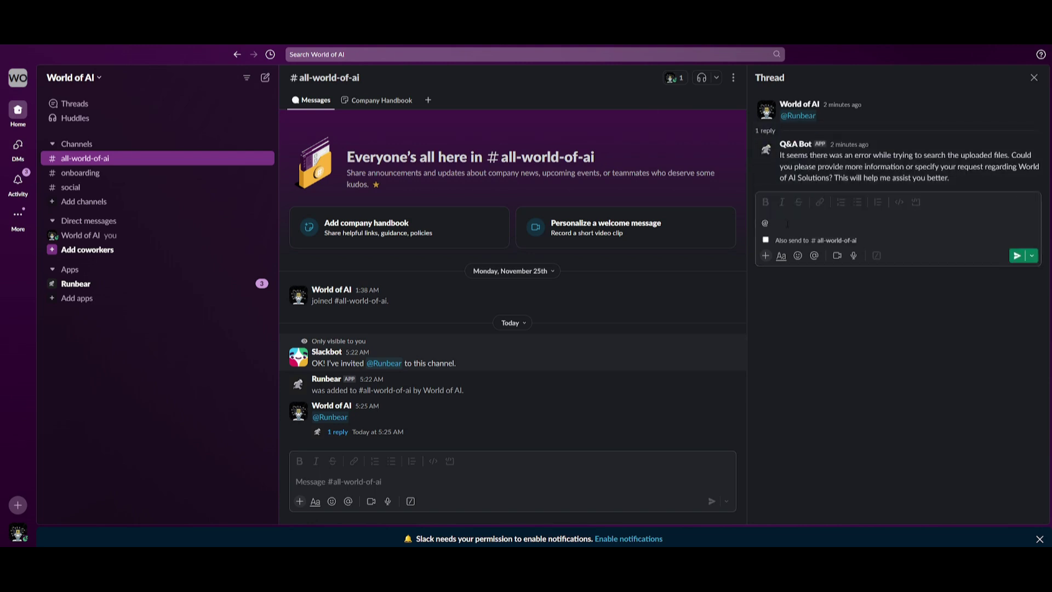
{"action": "key", "text": "BackSpace"}
{"action": "type", "text": "@"}
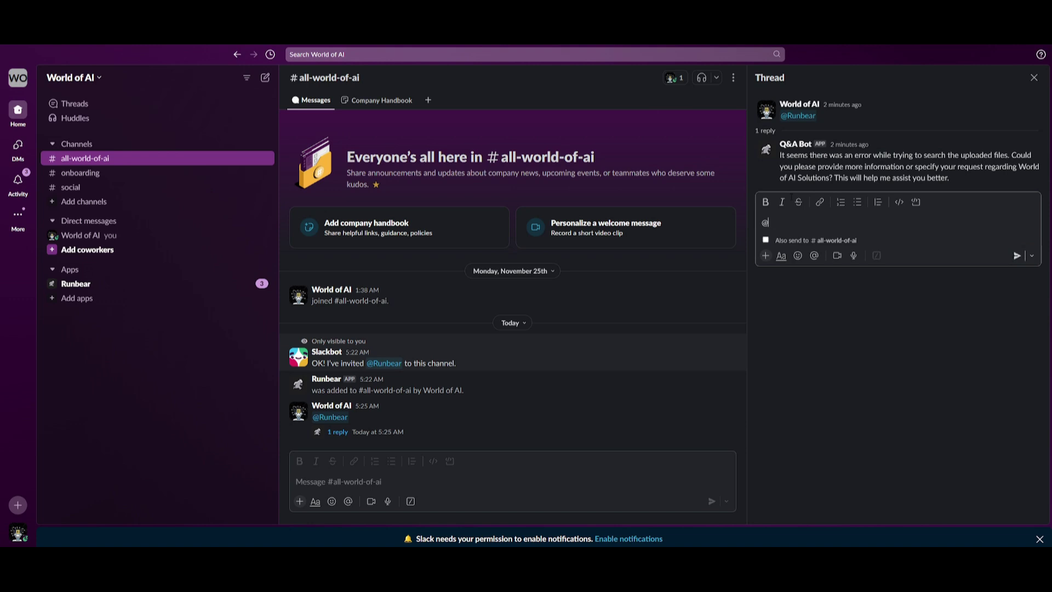
{"action": "left_click", "coordinate": [808, 136]}
Step: Send 'What is world of ai?' in the thread, then open the 5:28 AM message's thread
{"action": "type", "text": "What is world of ai?"}
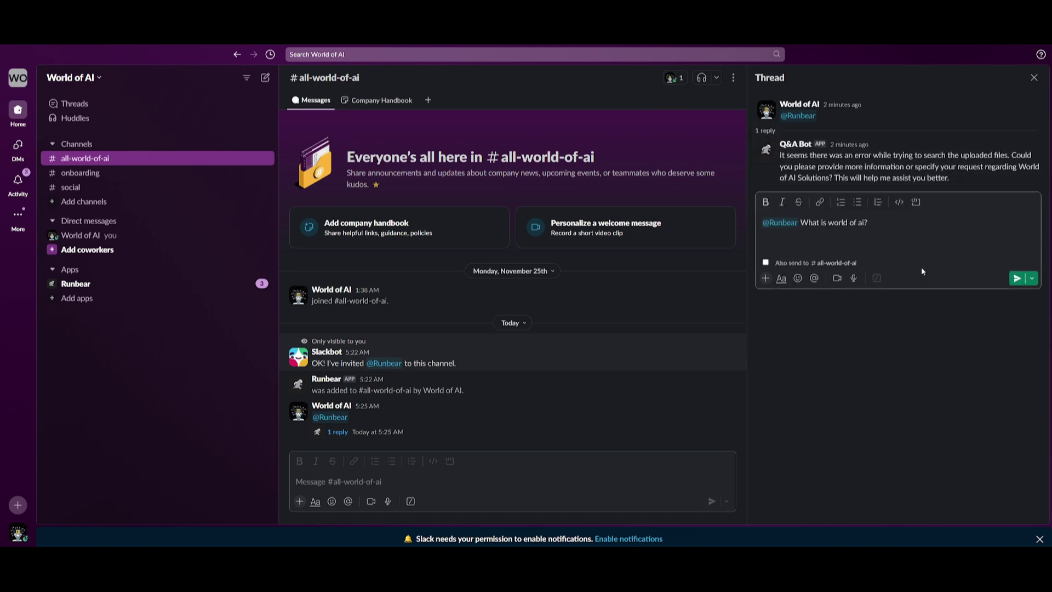
{"action": "left_click", "coordinate": [1018, 276]}
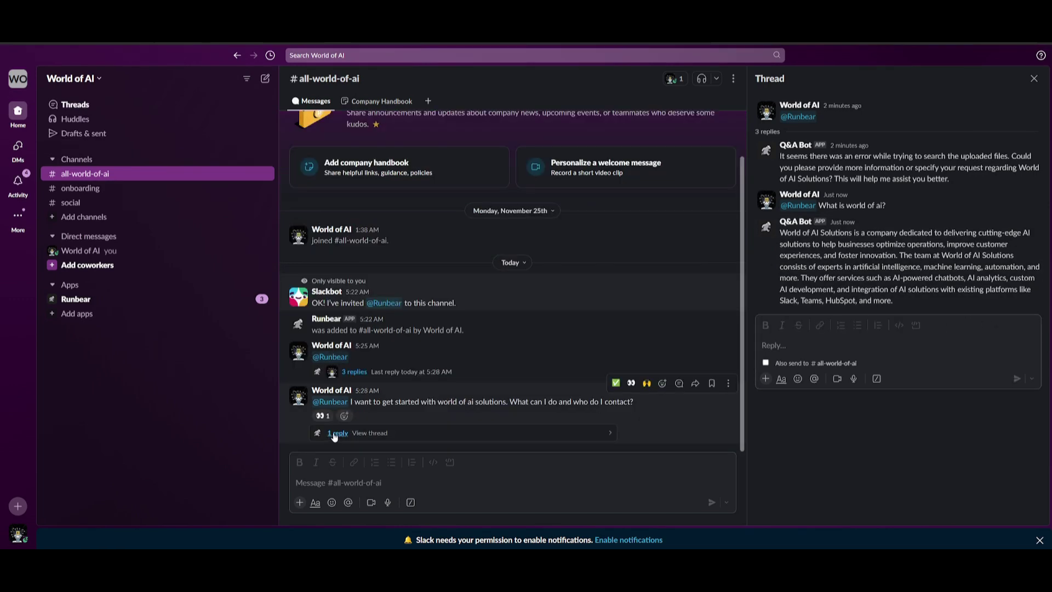
{"action": "left_click", "coordinate": [337, 433]}
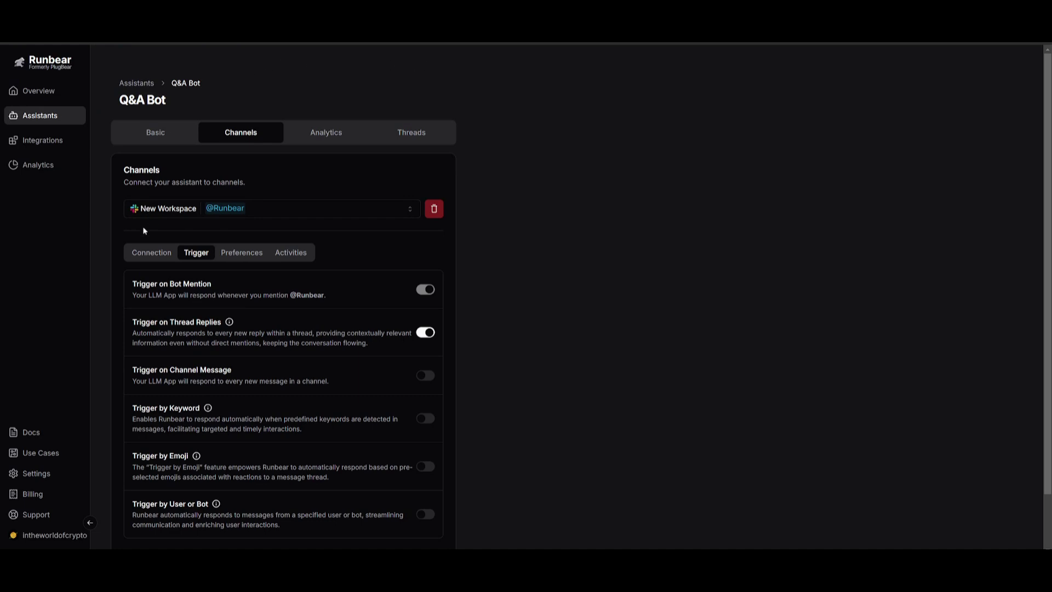
Step: Scroll Q&A Bot's Slack trigger settings, then view its channel Preferences
{"action": "scroll", "coordinate": [163, 243], "scroll_direction": "down", "scroll_amount": 1}
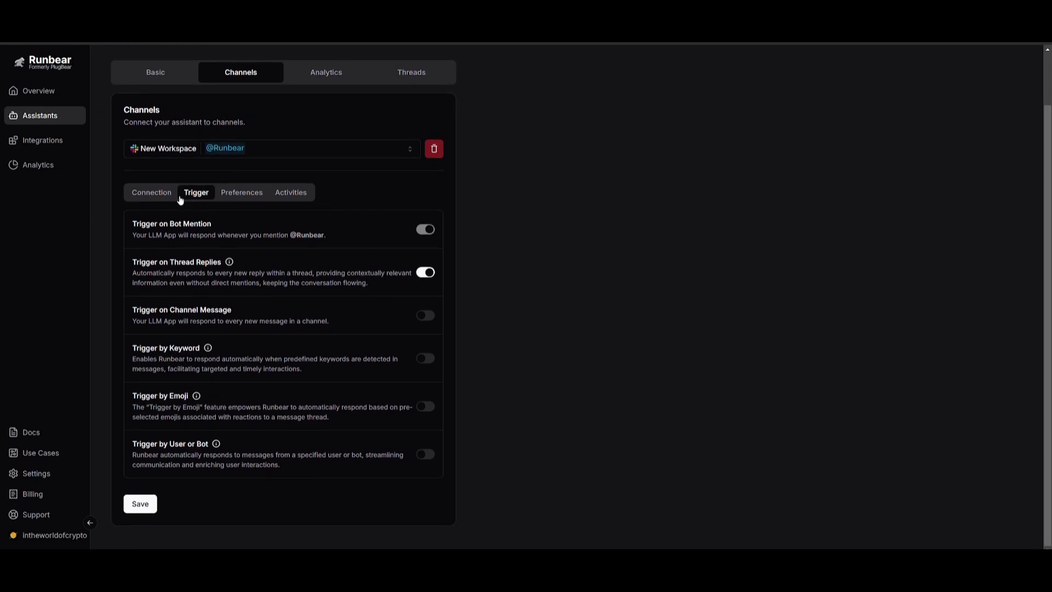
{"action": "left_click", "coordinate": [233, 193]}
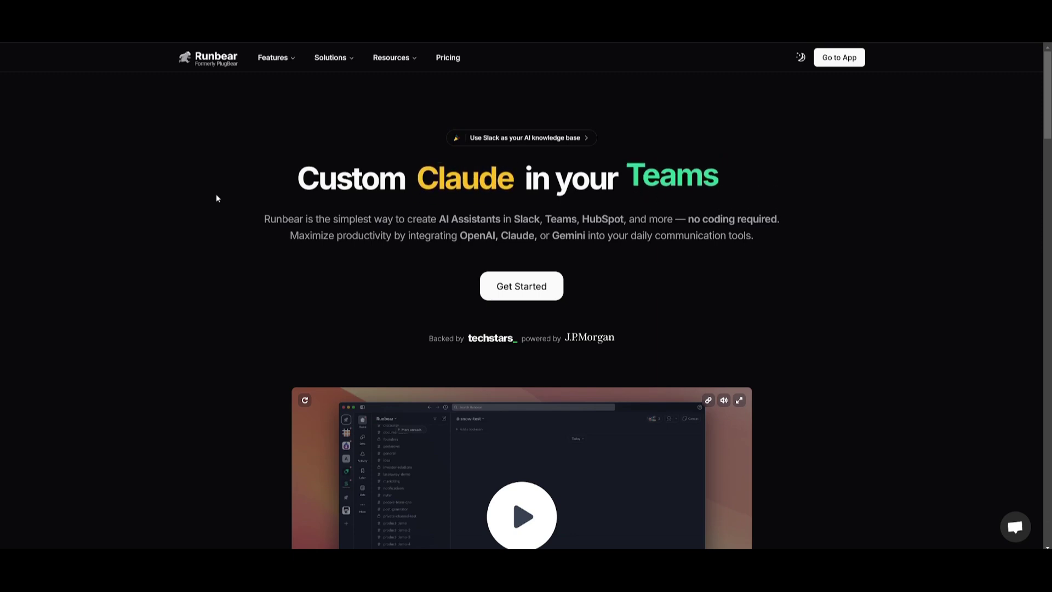
Step: Scroll the Runbear homepage down to its footer, then scroll the World of AI X feed
{"action": "scroll", "coordinate": [216, 195], "scroll_direction": "down", "scroll_amount": 3}
{"action": "scroll", "coordinate": [216, 198], "scroll_direction": "down", "scroll_amount": 15}
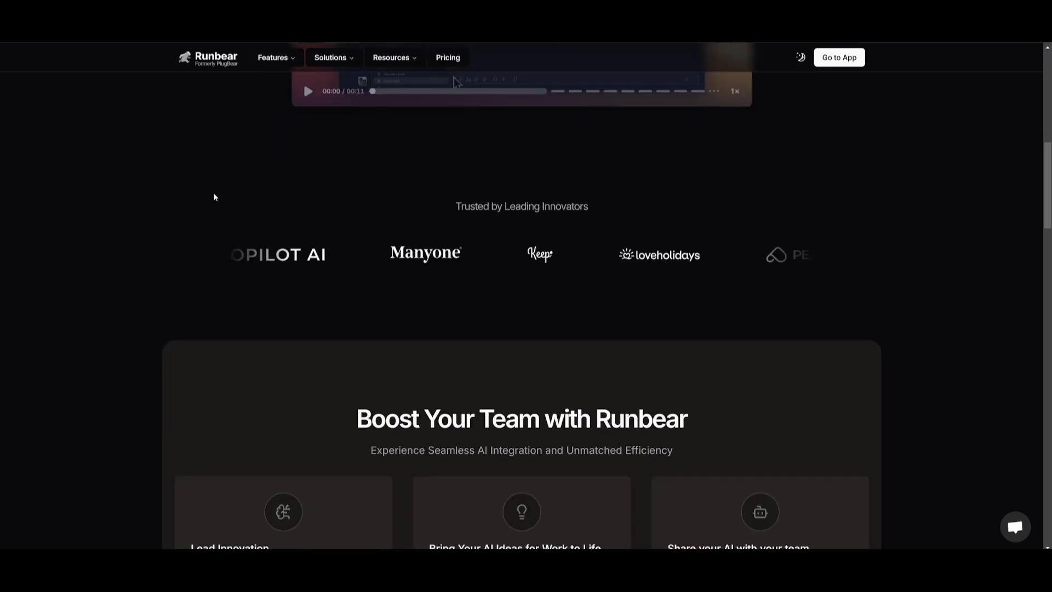
{"action": "scroll", "coordinate": [212, 198], "scroll_direction": "down", "scroll_amount": 12}
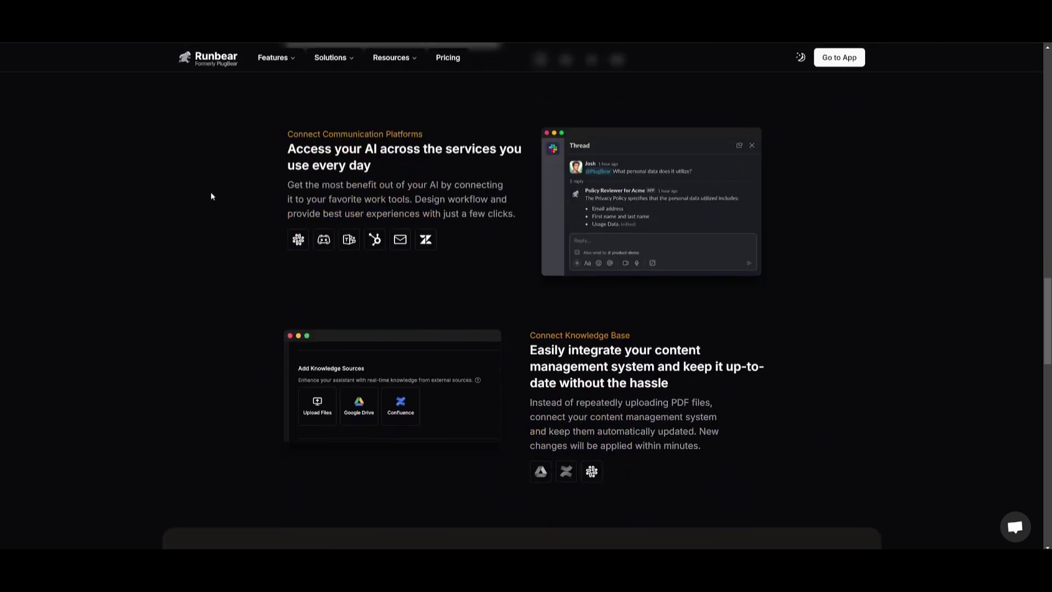
{"action": "scroll", "coordinate": [206, 195], "scroll_direction": "down", "scroll_amount": 6}
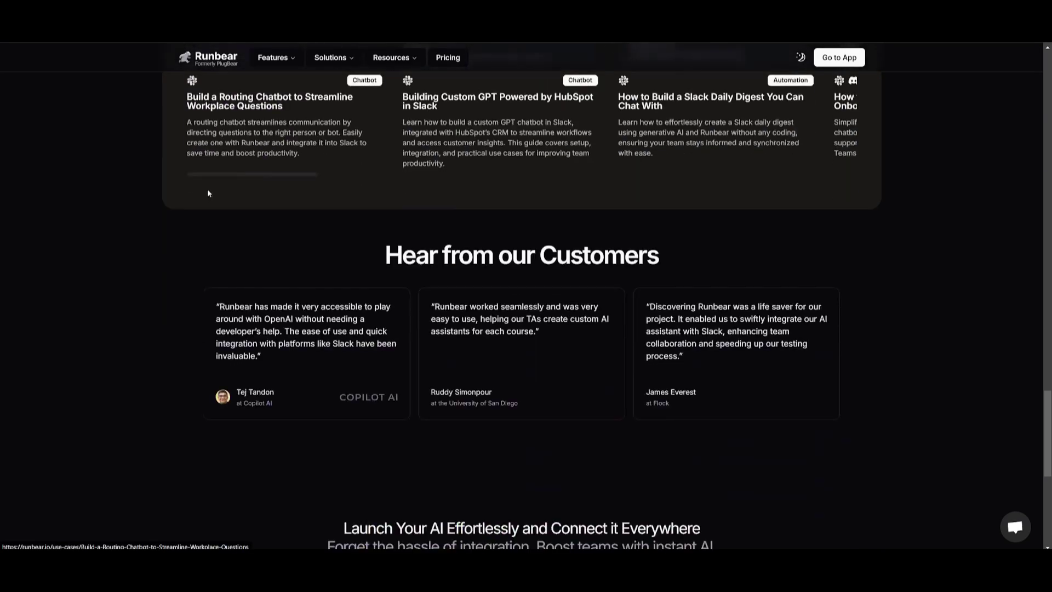
{"action": "scroll", "coordinate": [209, 192], "scroll_direction": "down", "scroll_amount": 4}
{"action": "scroll", "coordinate": [212, 192], "scroll_direction": "down", "scroll_amount": 3}
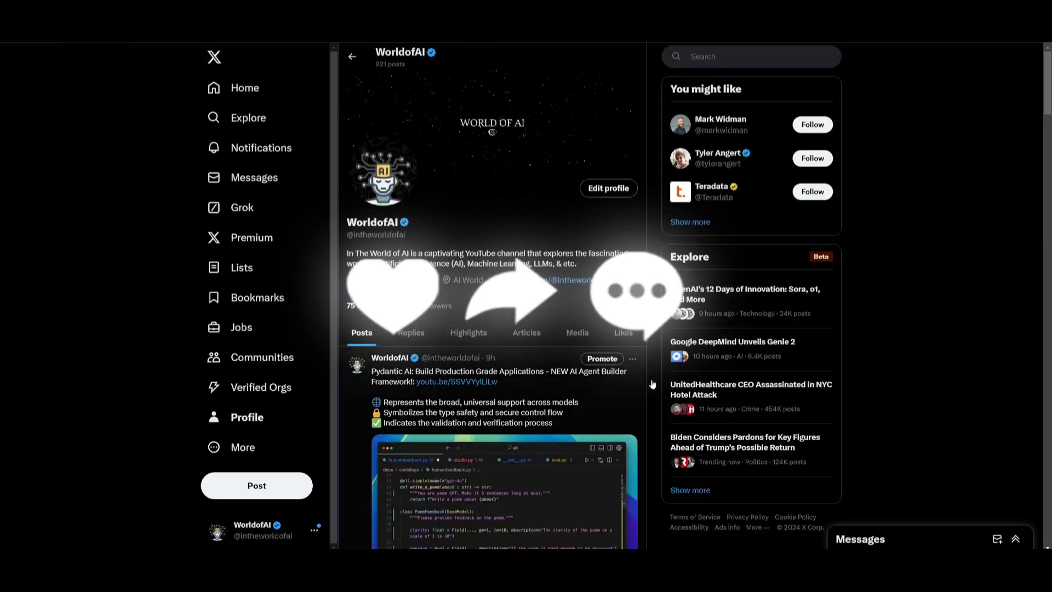
{"action": "scroll", "coordinate": [485, 255], "scroll_direction": "down", "scroll_amount": 9}
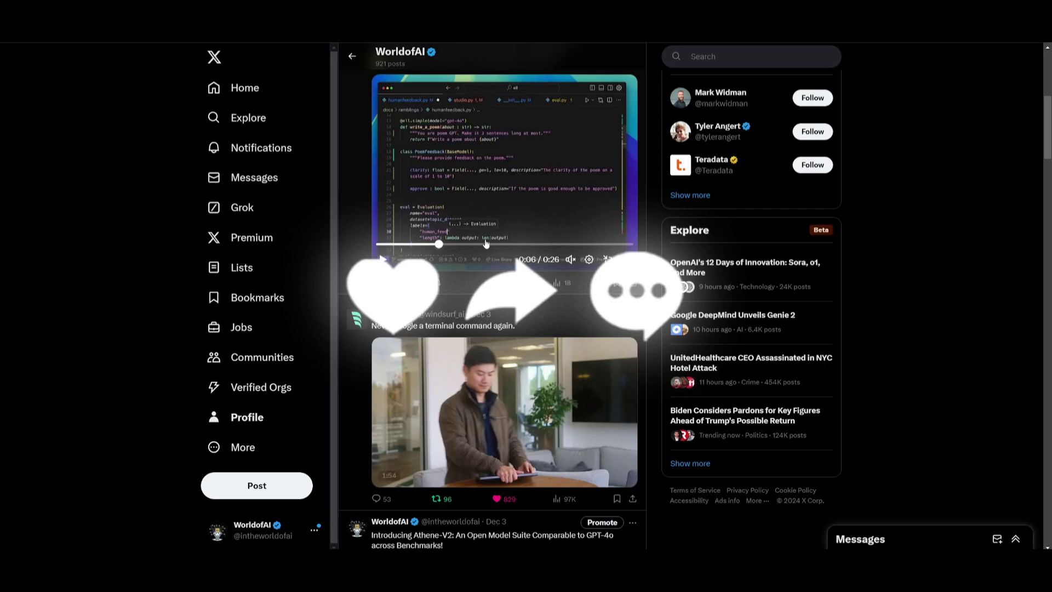
{"action": "scroll", "coordinate": [429, 233], "scroll_direction": "down", "scroll_amount": 10}
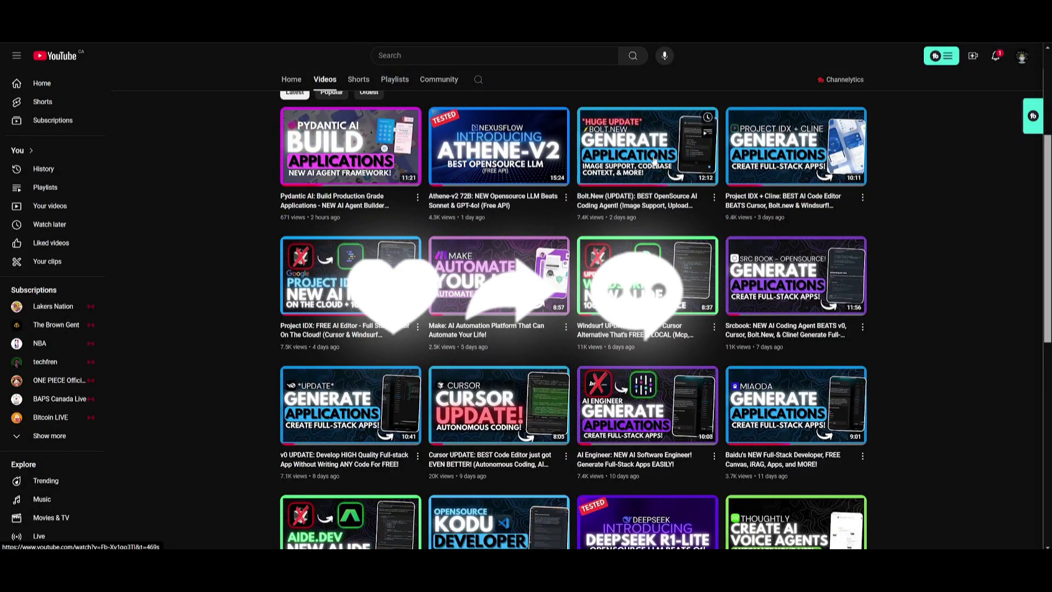
Step: Scroll the channel's Videos grid back to three-month-old uploads like Devon and Genie
{"action": "scroll", "coordinate": [187, 310], "scroll_direction": "down", "scroll_amount": 9}
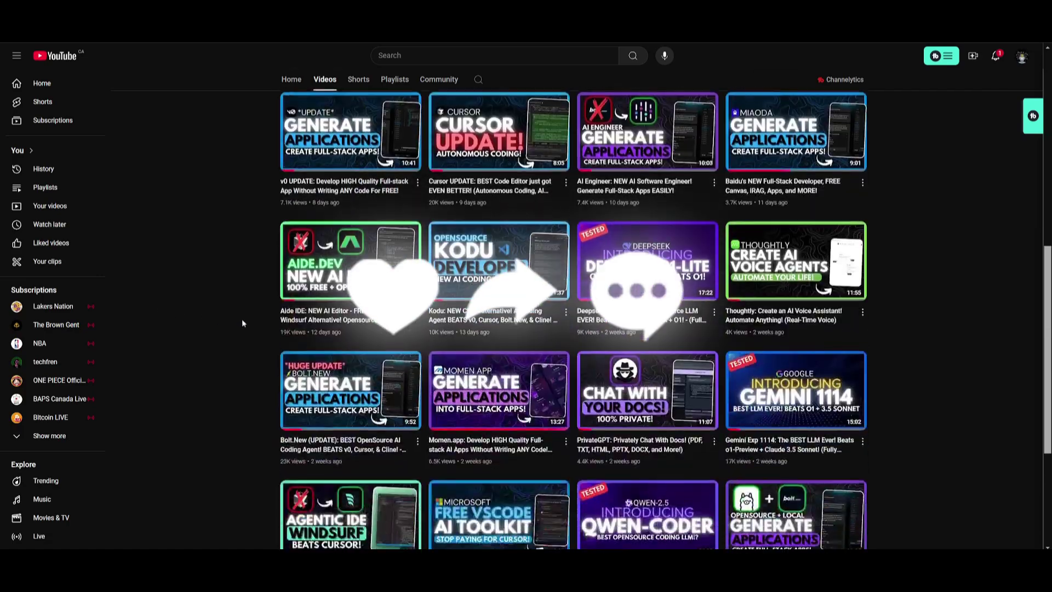
{"action": "scroll", "coordinate": [263, 312], "scroll_direction": "down", "scroll_amount": 15}
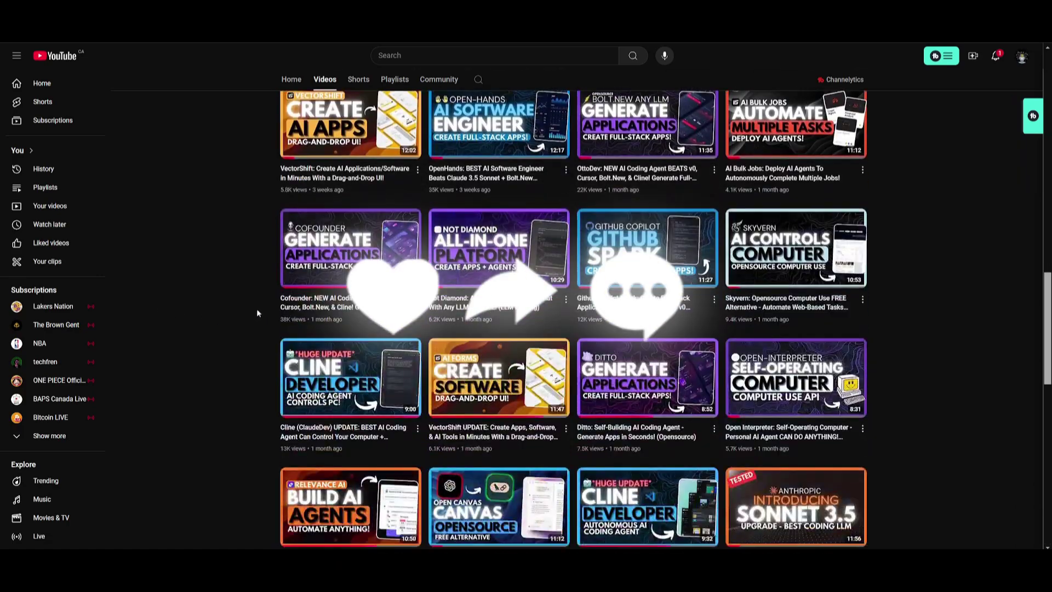
{"action": "scroll", "coordinate": [252, 310], "scroll_direction": "down", "scroll_amount": 13}
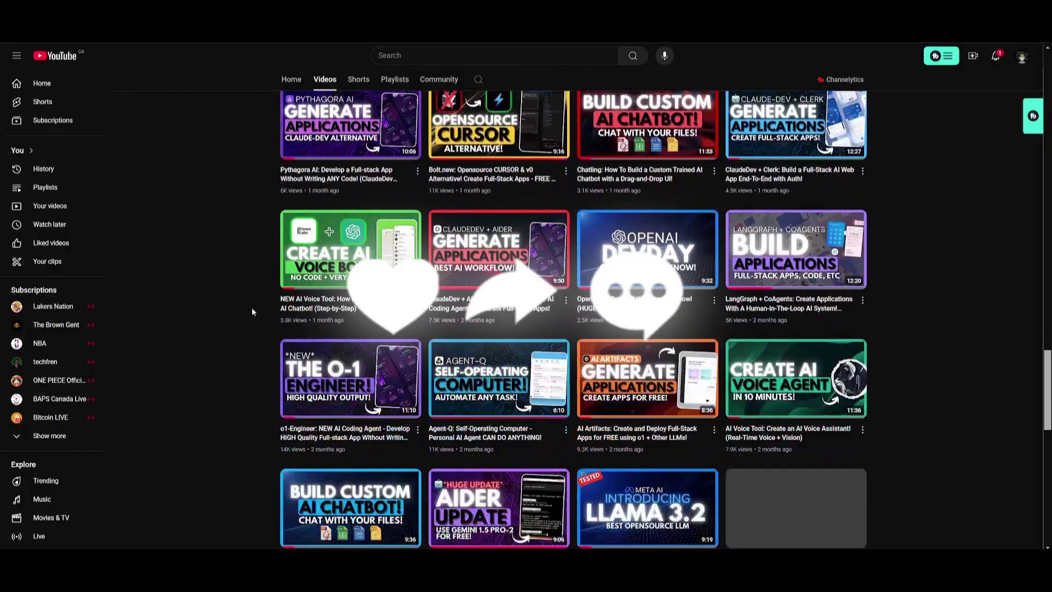
{"action": "scroll", "coordinate": [244, 310], "scroll_direction": "down", "scroll_amount": 11}
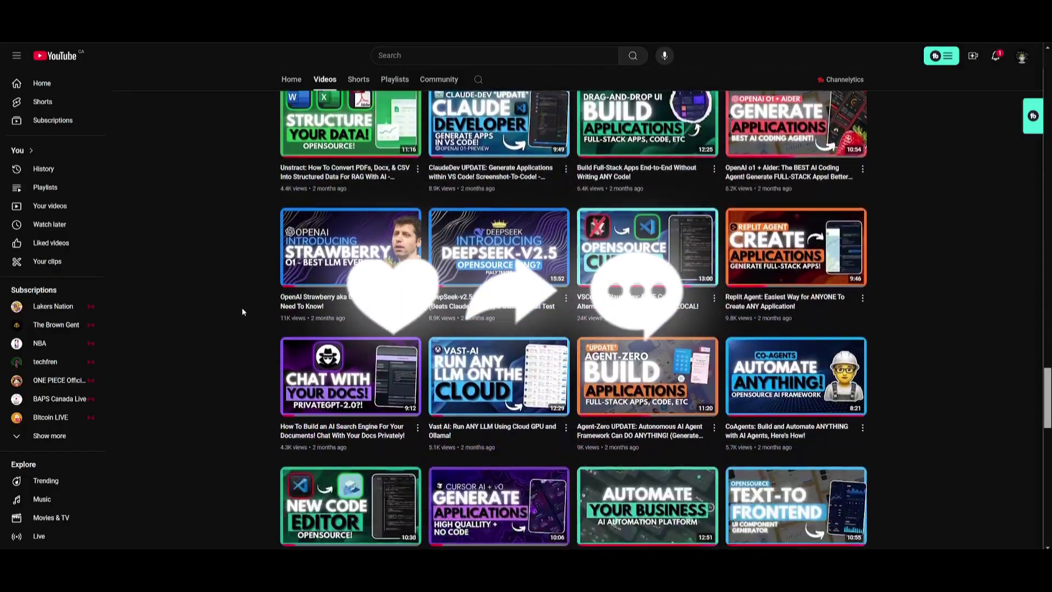
{"action": "scroll", "coordinate": [237, 317], "scroll_direction": "down", "scroll_amount": 10}
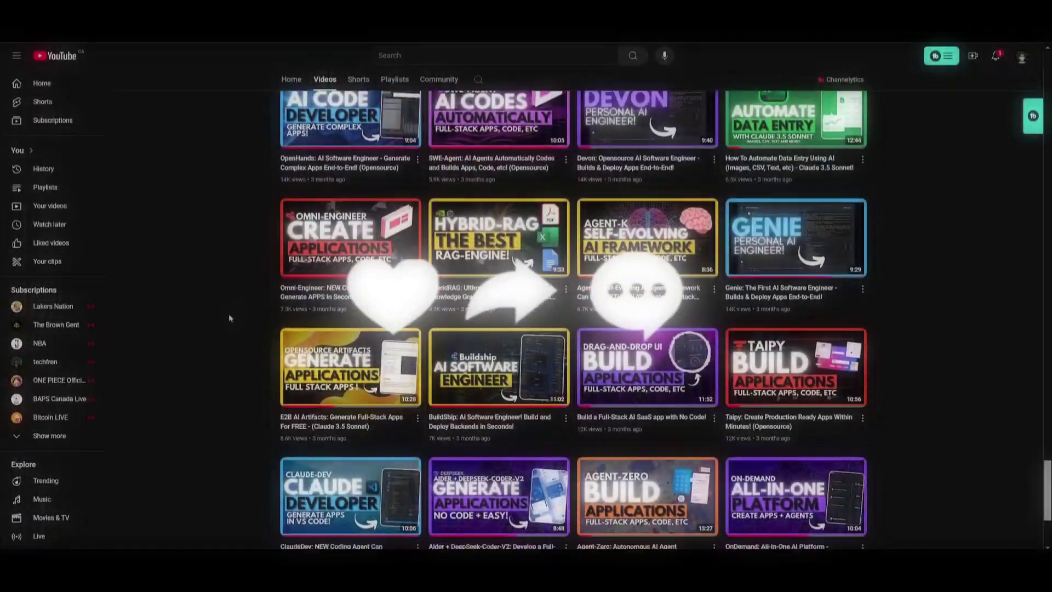